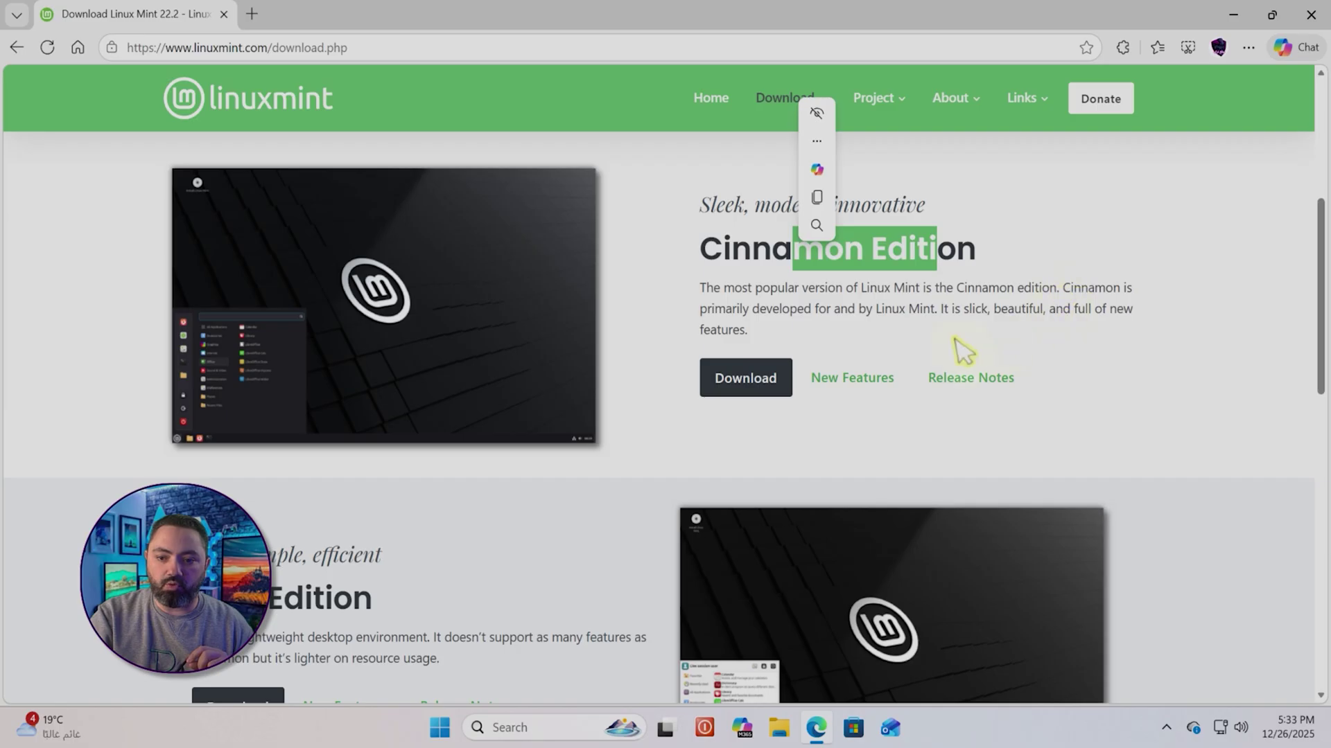
# Review the Xfce and MATE edition sections on the Linux Mint site, then minimize Edge
pyautogui.click(963, 350)
pyautogui.moveTo(1320, 260); pyautogui.dragTo(1320, 338)
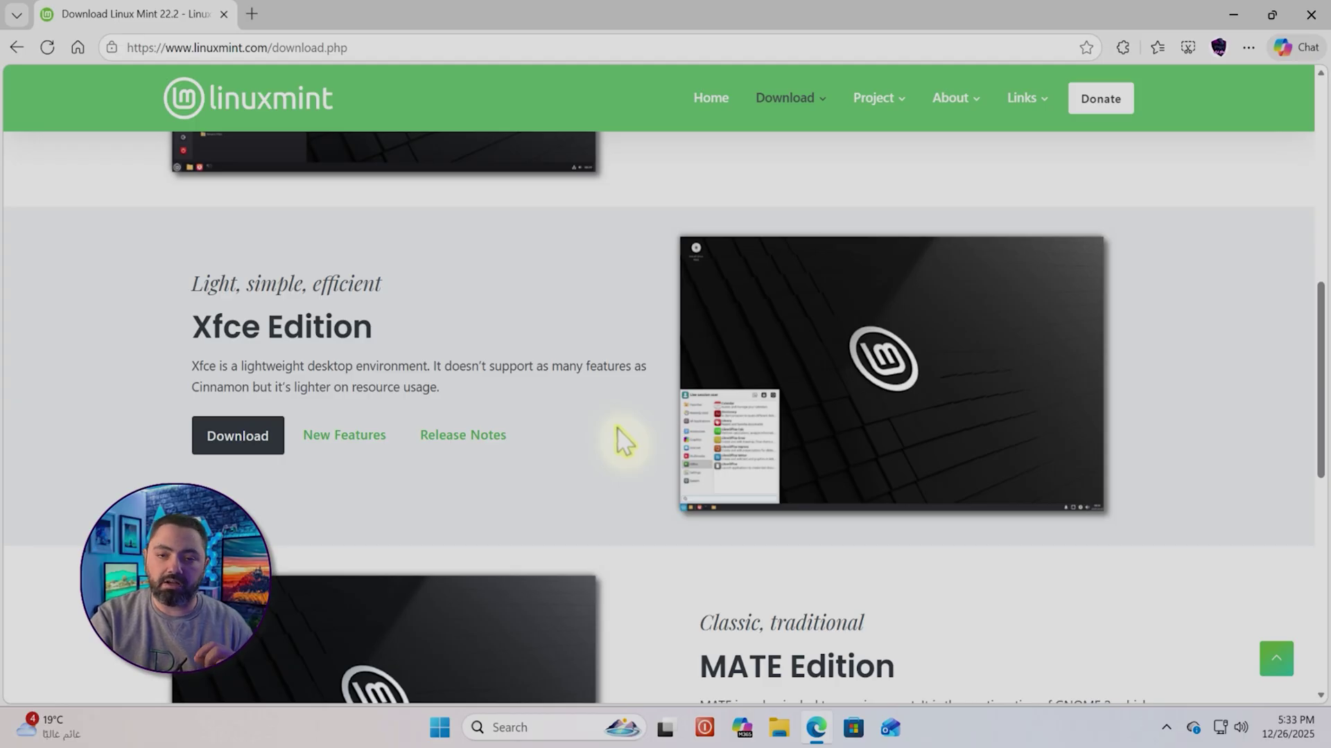
pyautogui.scroll(-4, 645, 458)
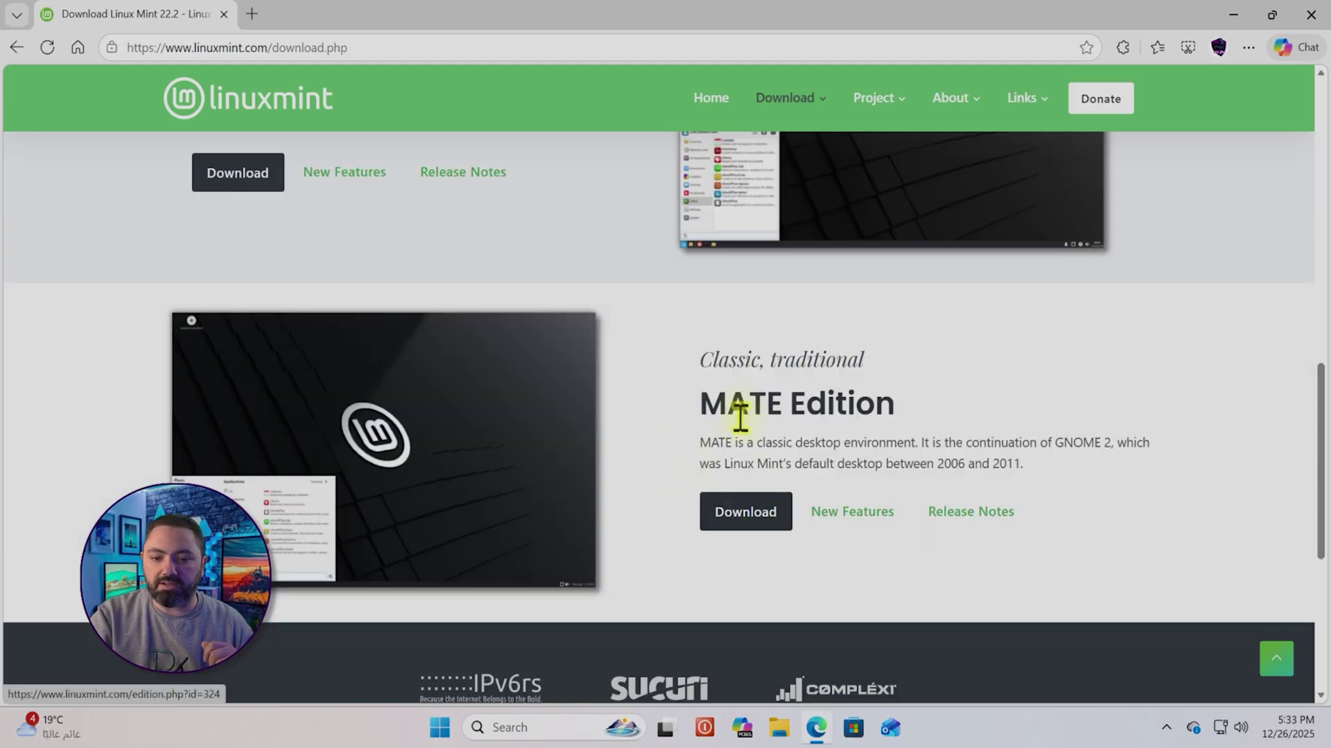
pyautogui.scroll(10, 749, 478)
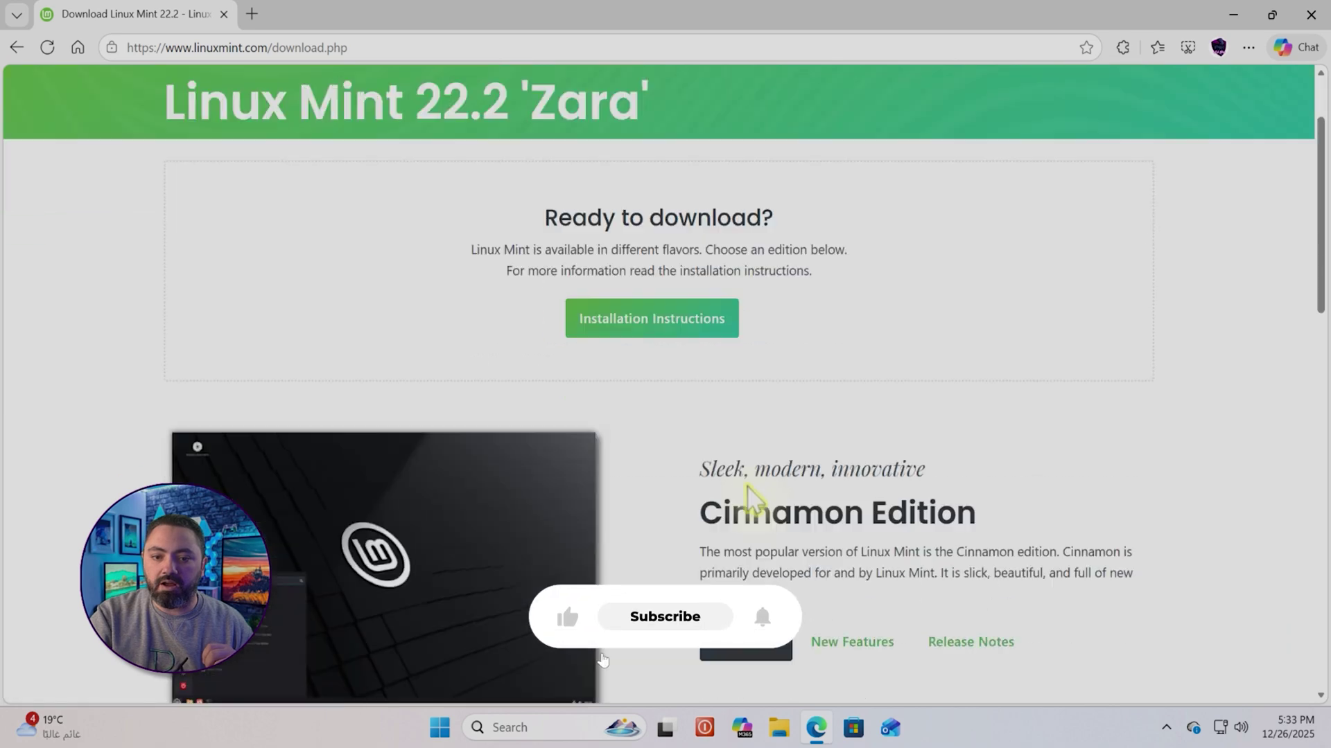
pyautogui.scroll(-3, 755, 475)
pyautogui.scroll(-1, 759, 450)
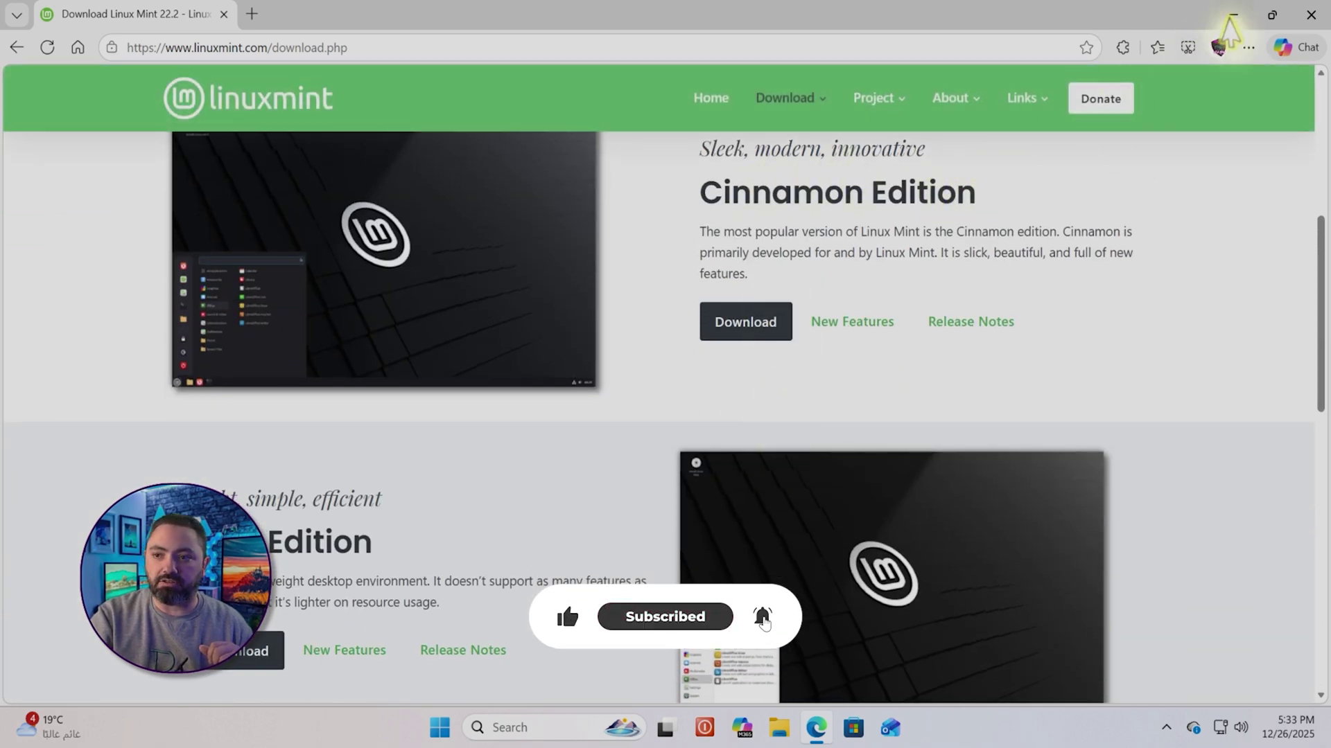
pyautogui.click(1233, 15)
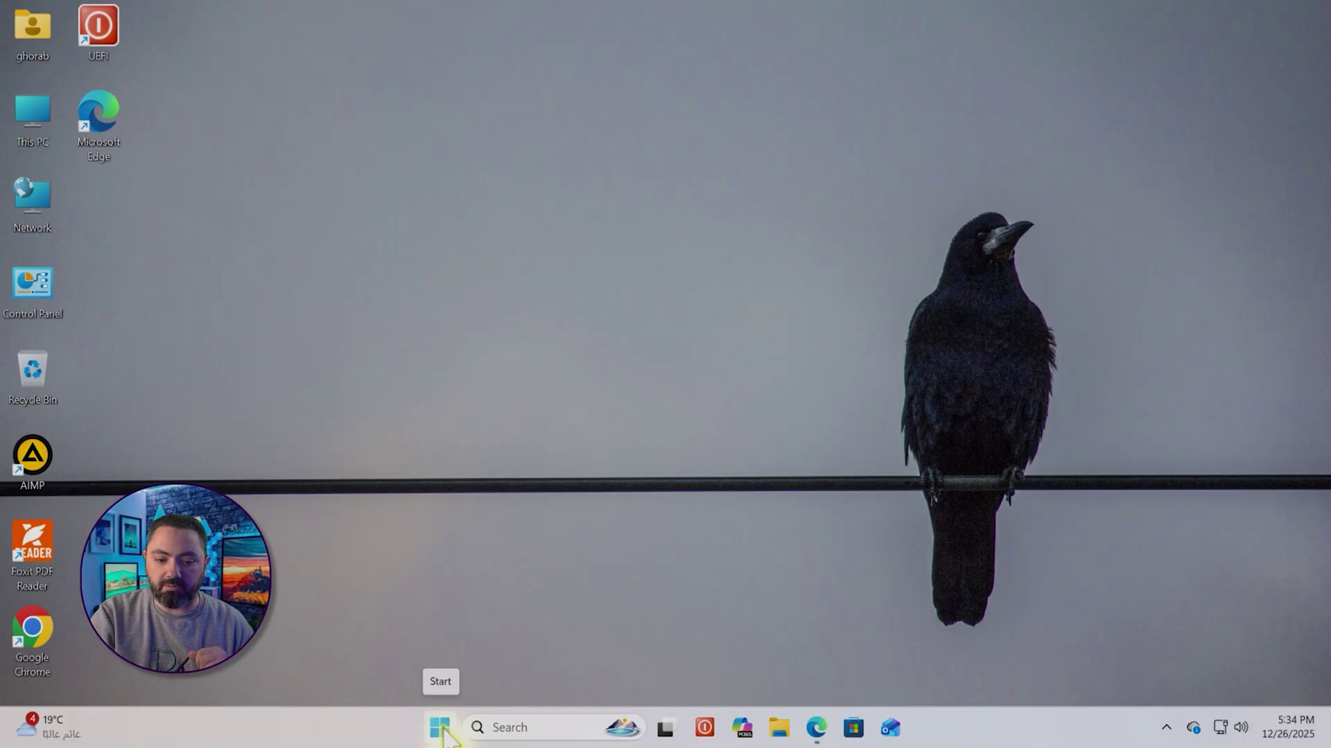
# In Disk Management, prepare shrinking C: by 40960 MB, leaving 88658 MB
pyautogui.rightClick(441, 728)
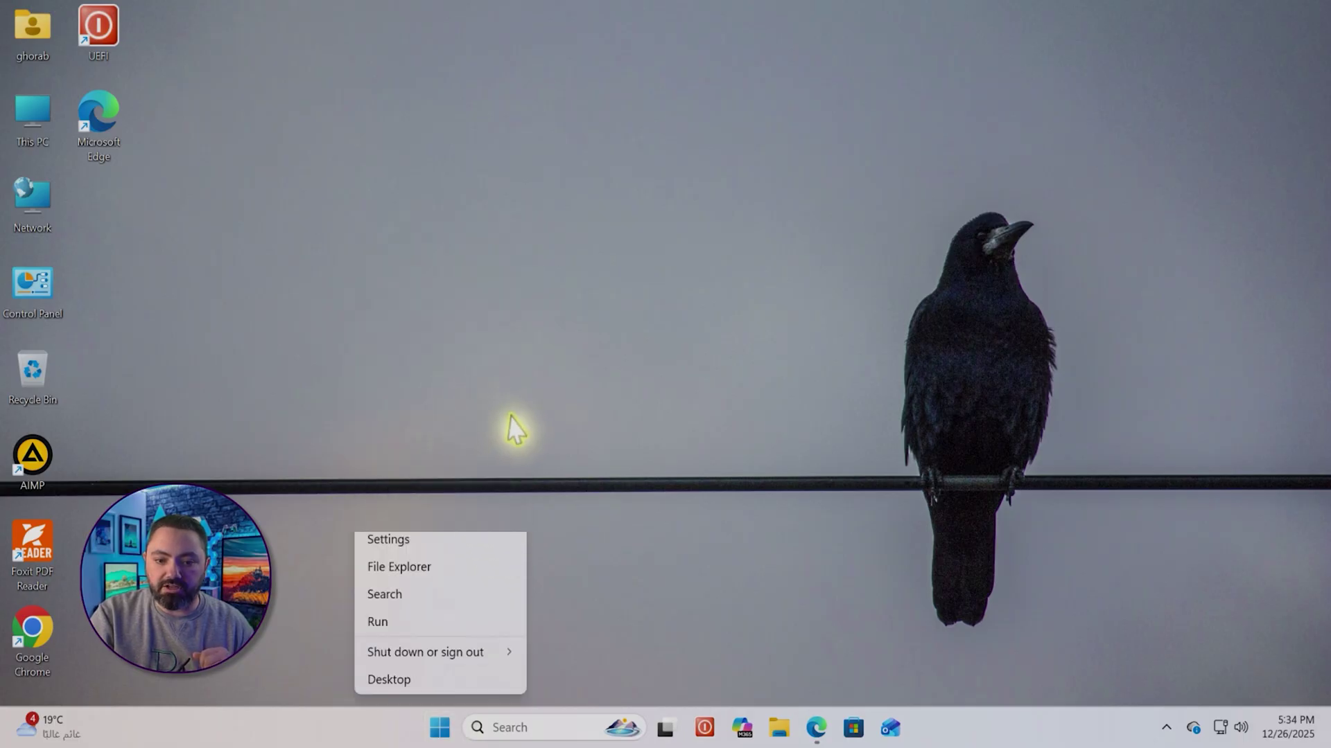
pyautogui.click(516, 401)
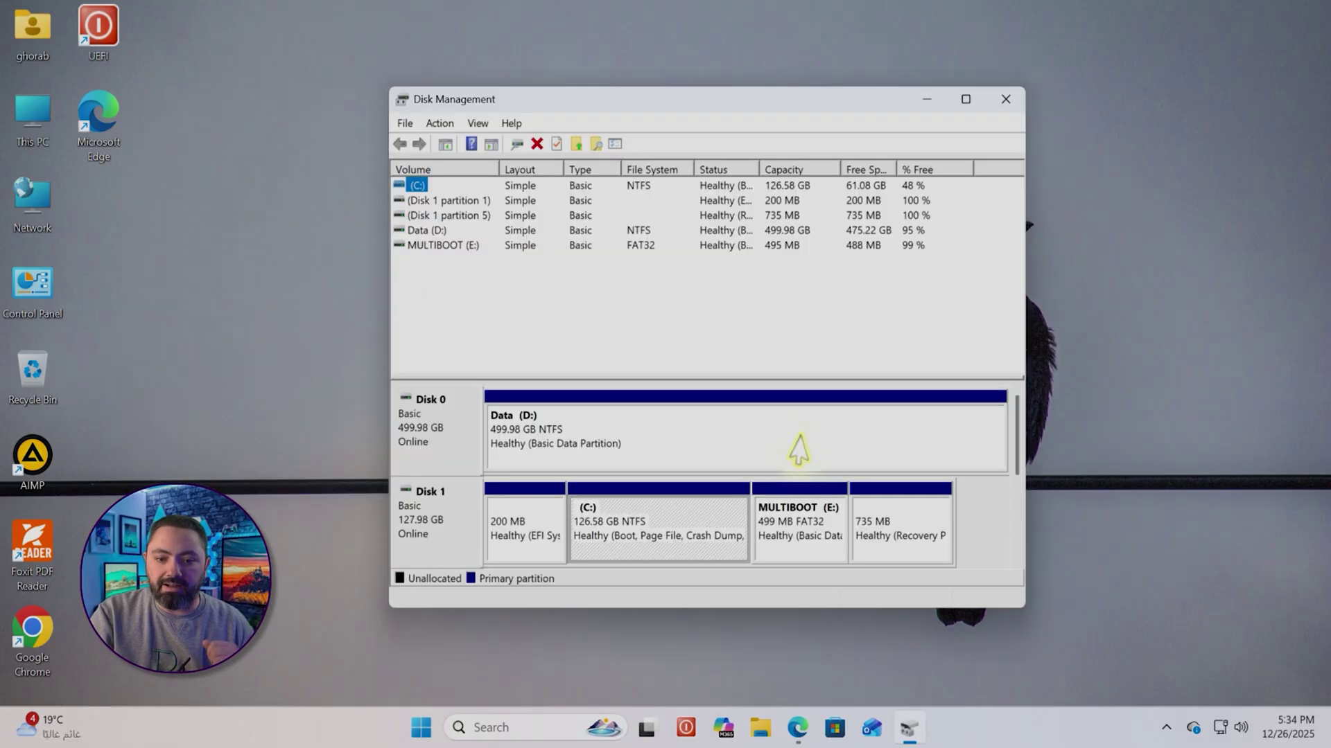
pyautogui.rightClick(668, 533)
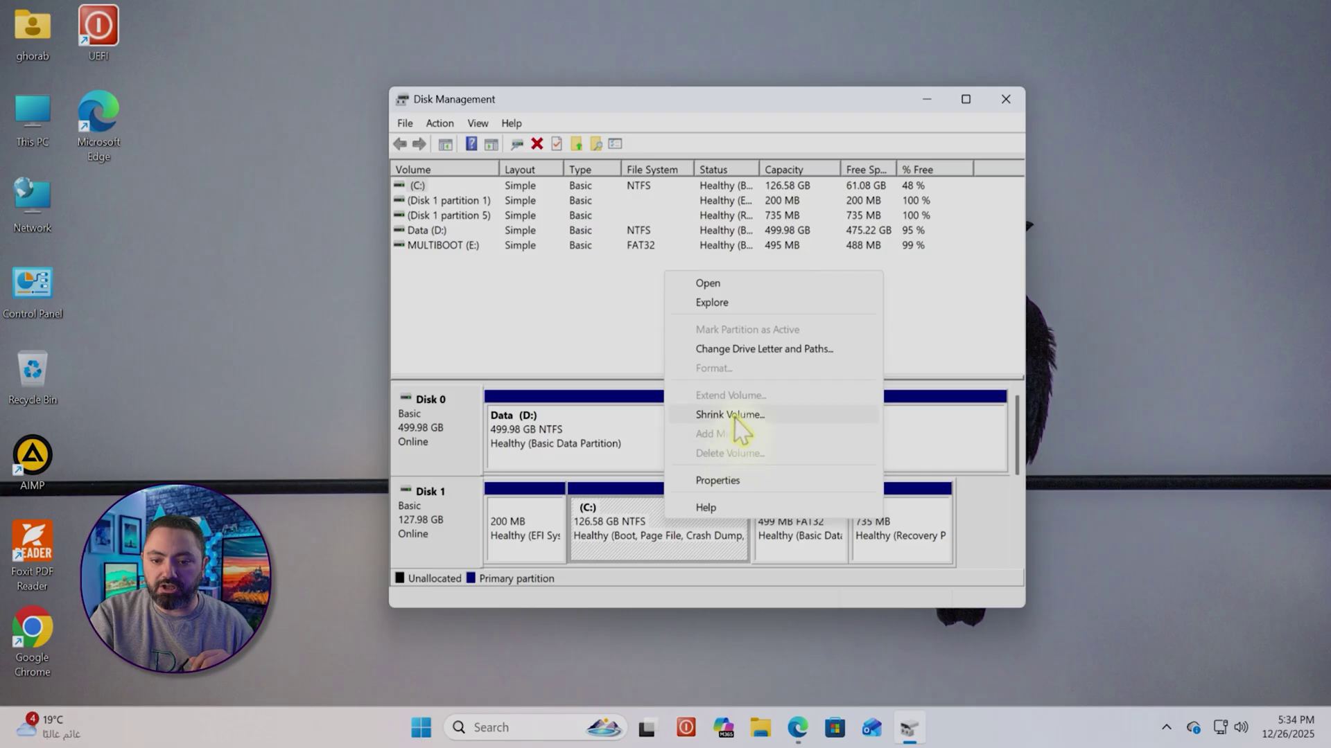
pyautogui.click(731, 415)
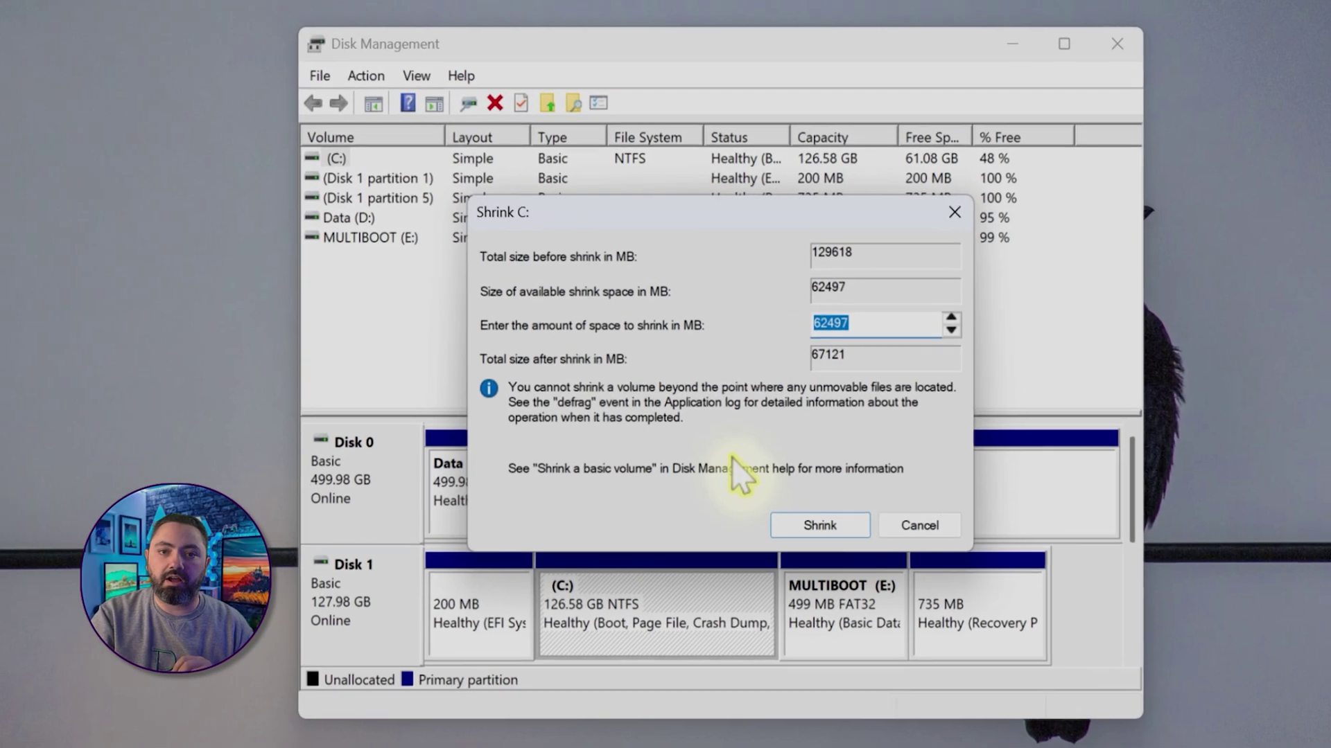
pyautogui.write('40960')
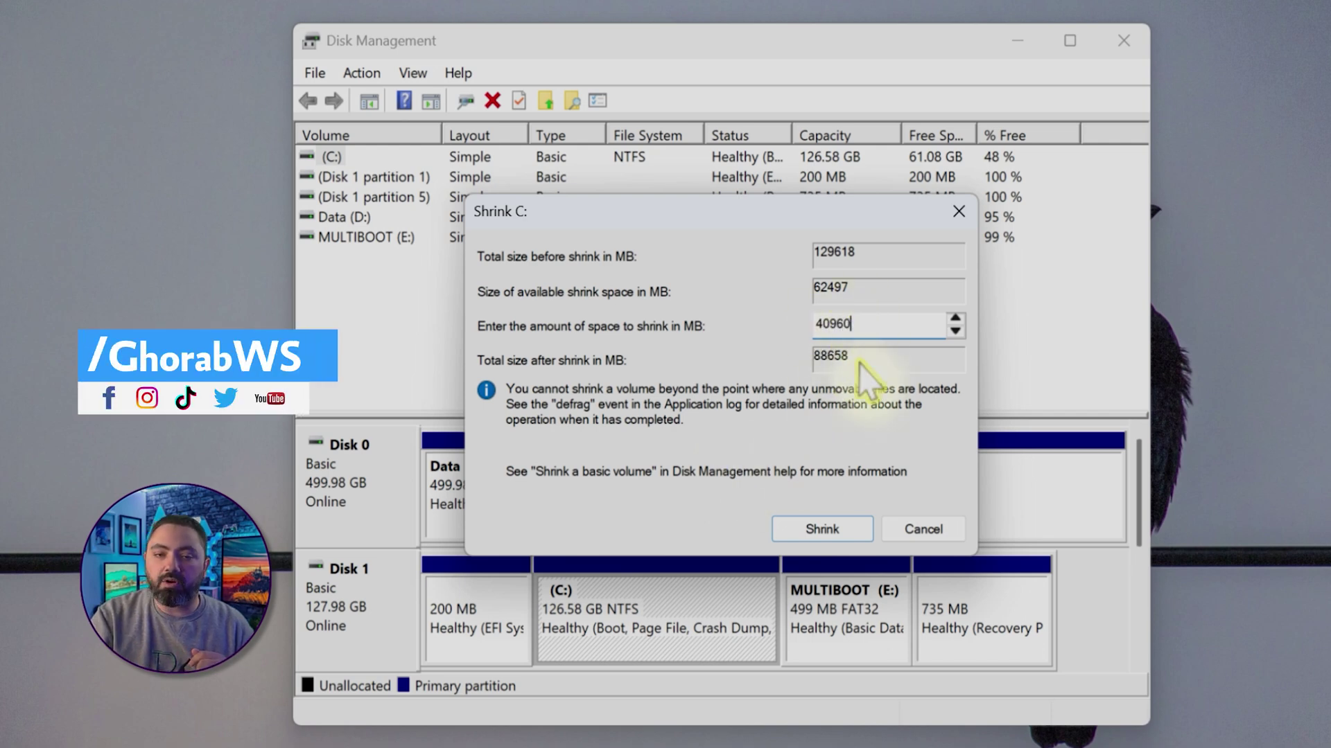
# Apply the shrink, check the new 40.00 GB Unallocated block on Disk 1, and close Disk Management
pyautogui.click(834, 526)
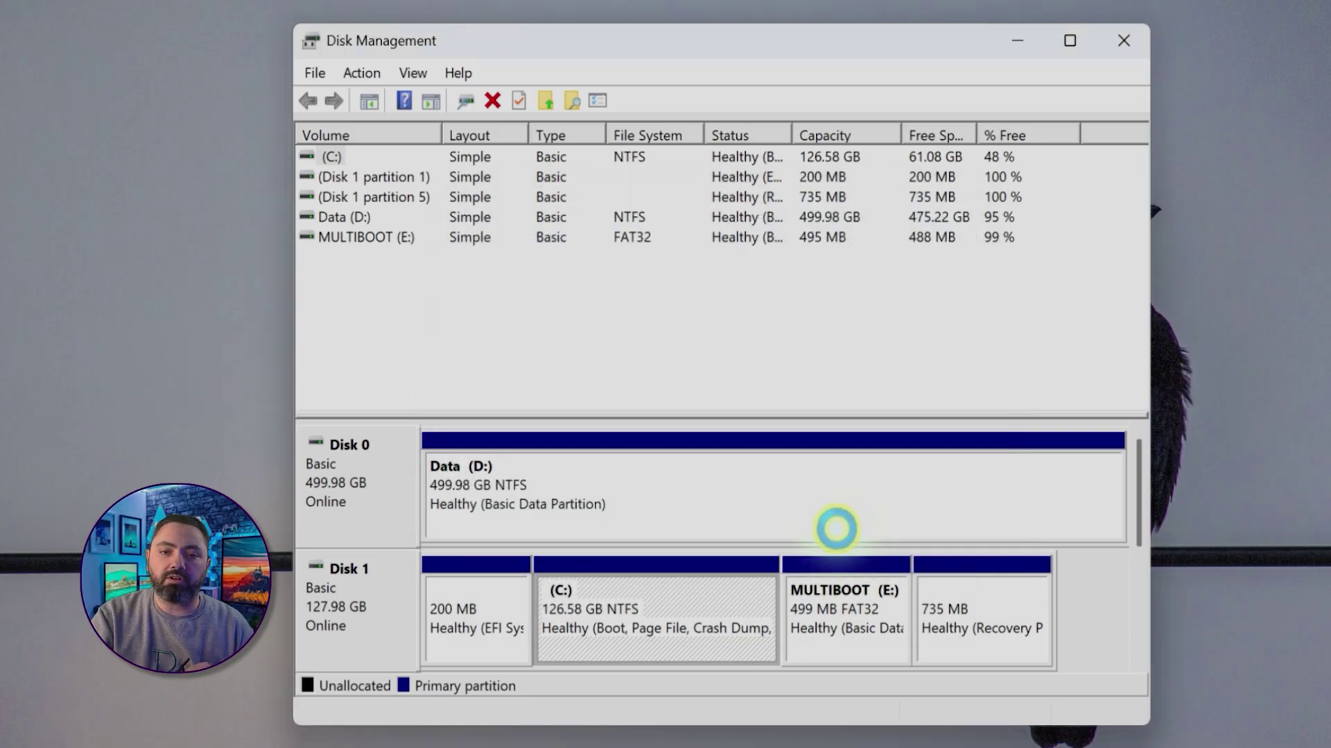
pyautogui.click(772, 650)
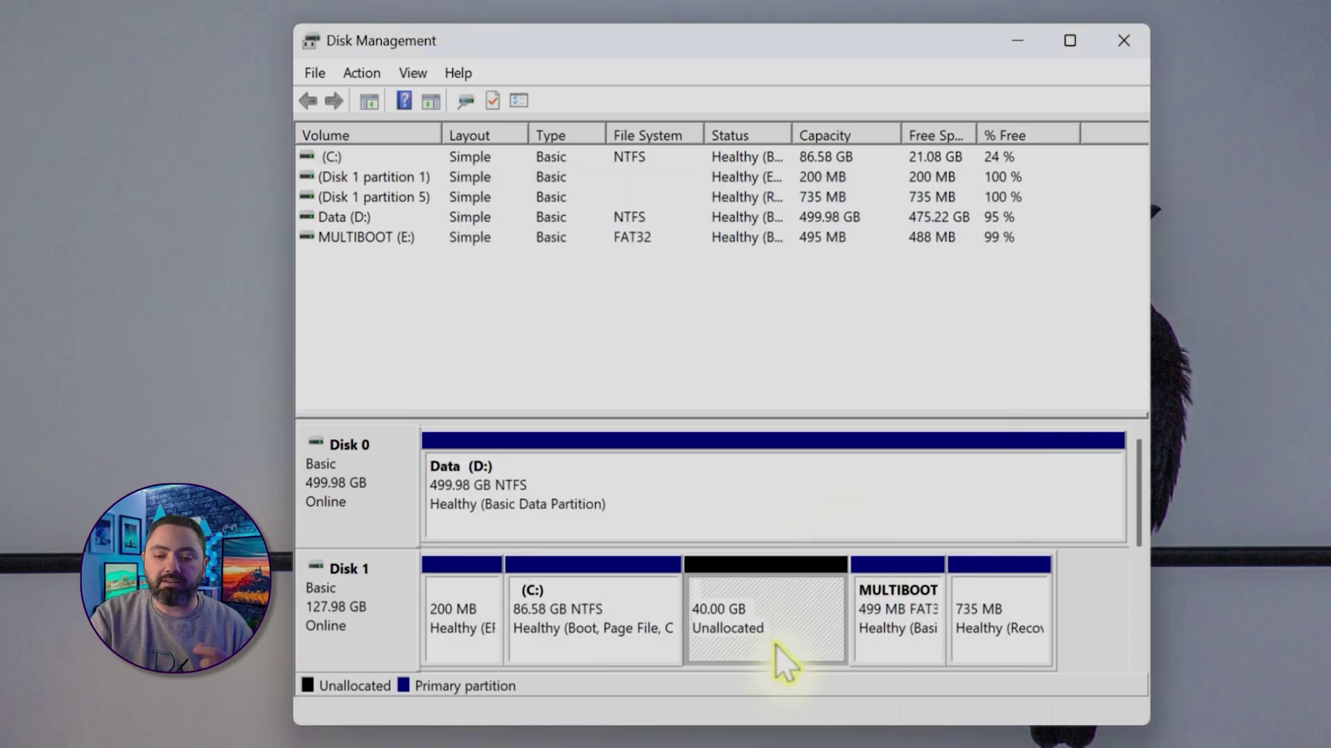
pyautogui.click(596, 629)
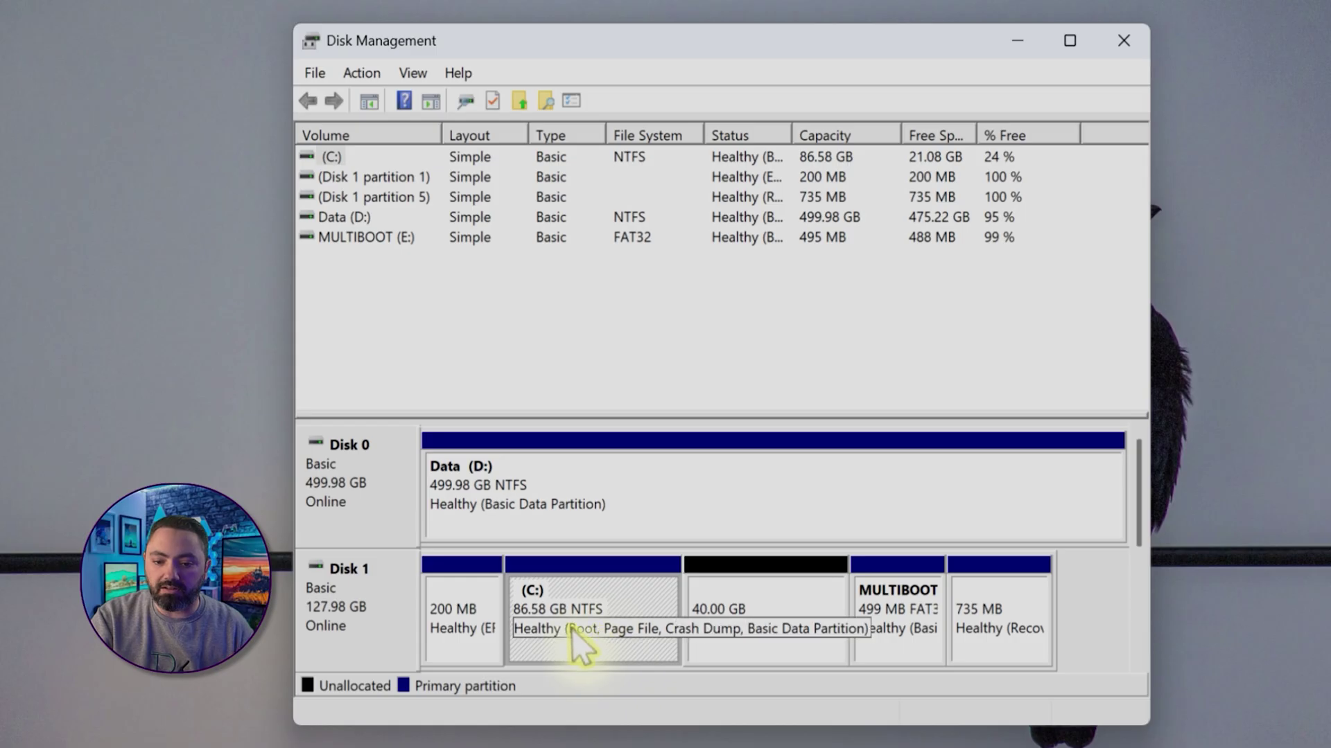
pyautogui.click(757, 650)
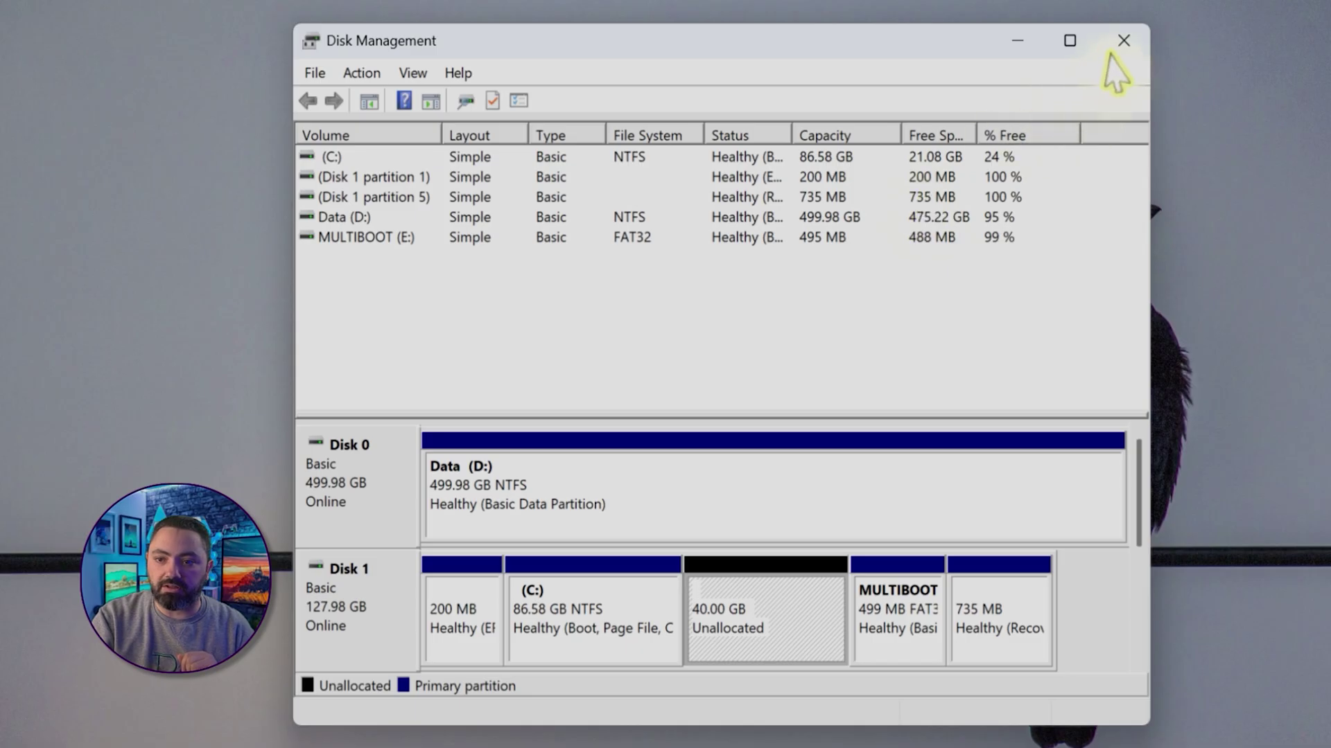
pyautogui.click(1123, 41)
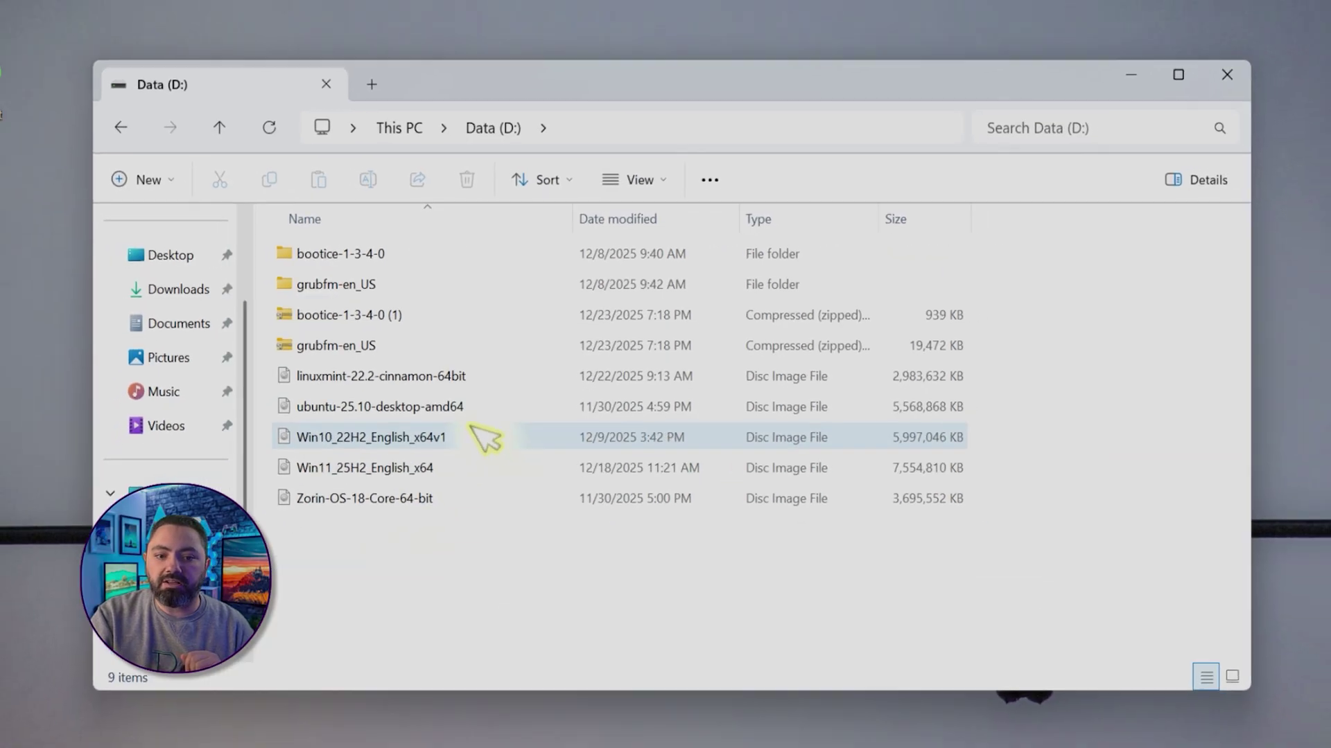
# Select the linuxmint-22.2-cinnamon-64bit image on Data (D:), then close that Explorer window
pyautogui.click(398, 383)
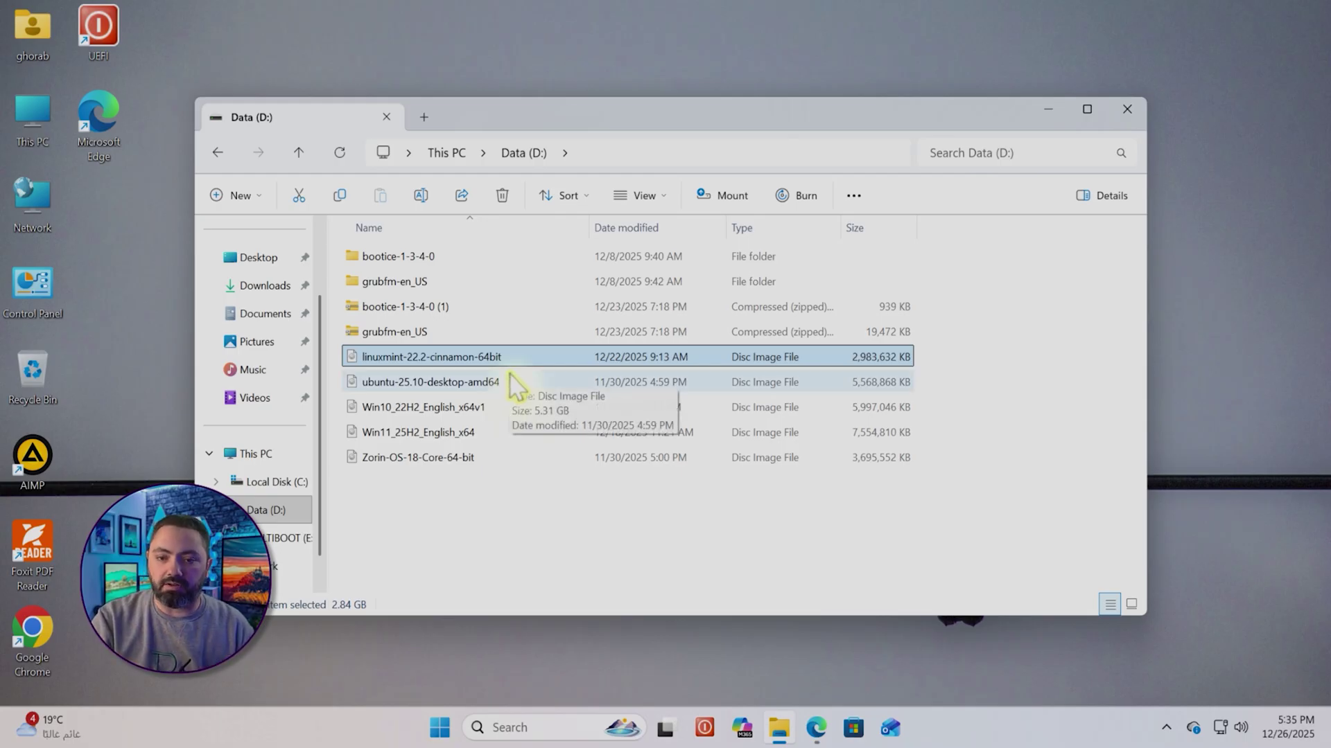
pyautogui.click(1128, 111)
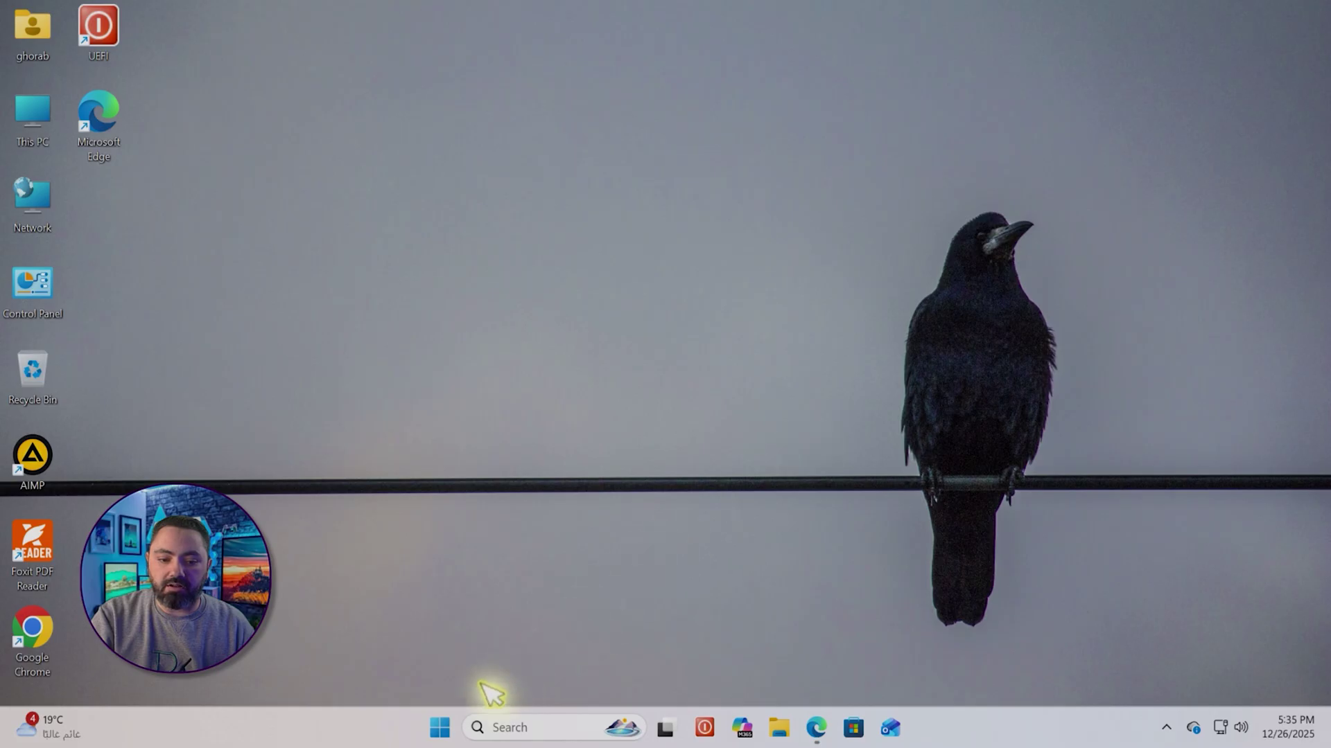
# Restart Windows and boot the Multiboot Menu entry from the UEFI Boot Manager
pyautogui.click(439, 728)
pyautogui.click(875, 669)
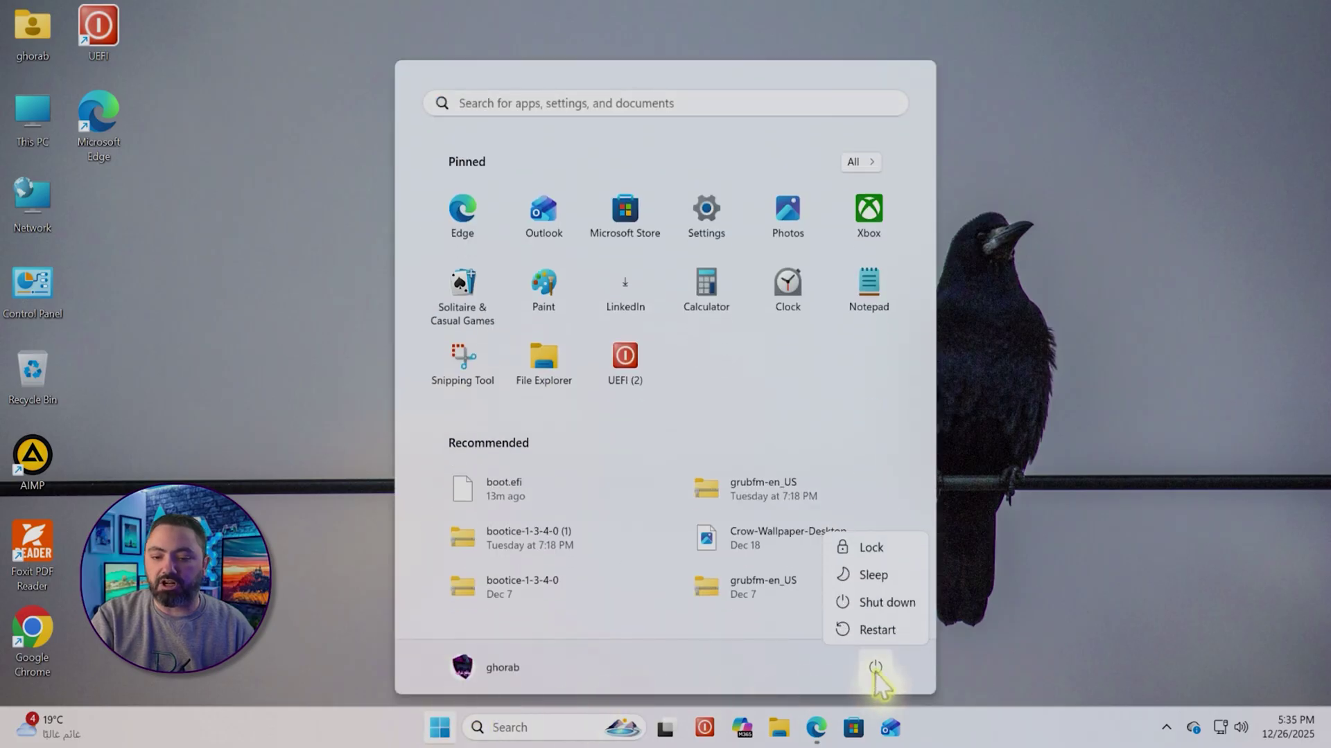
pyautogui.click(876, 630)
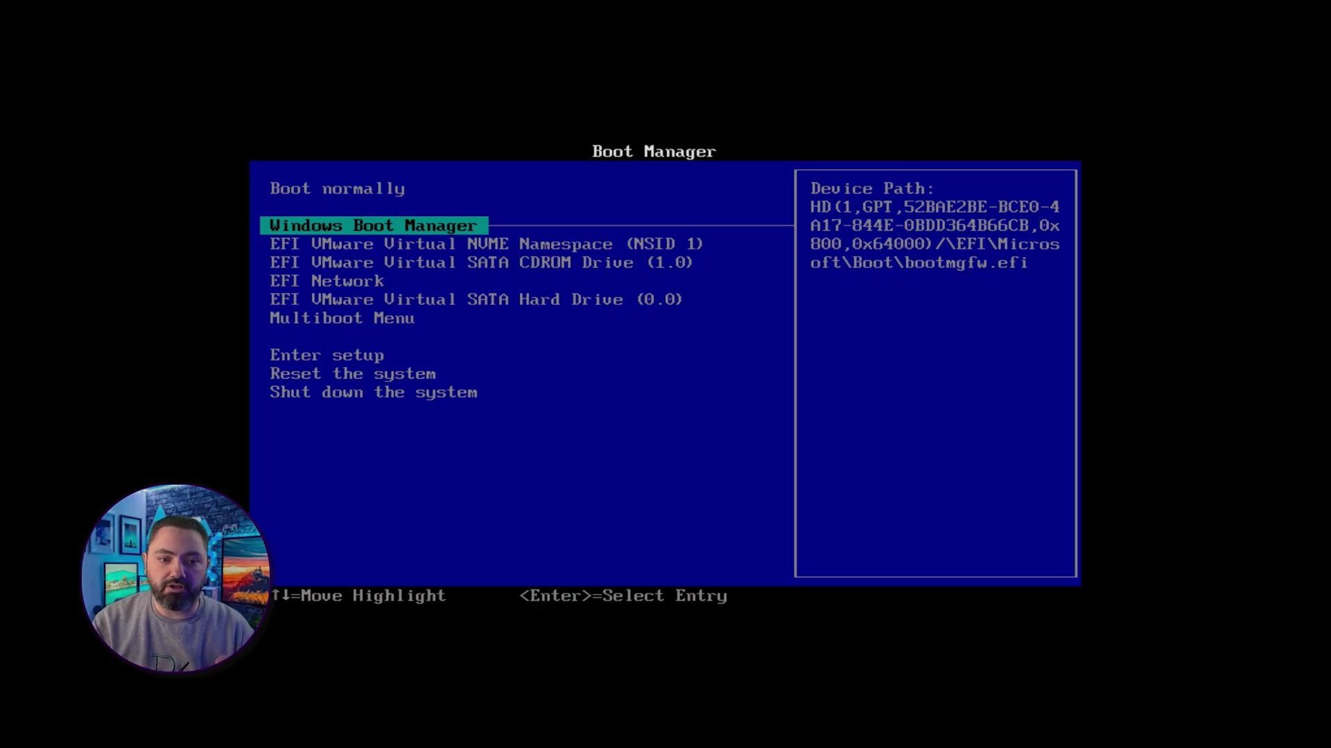
pyautogui.press('Down')
pyautogui.press('Down')
pyautogui.press('Down')
pyautogui.press('Down')
pyautogui.press('Down')
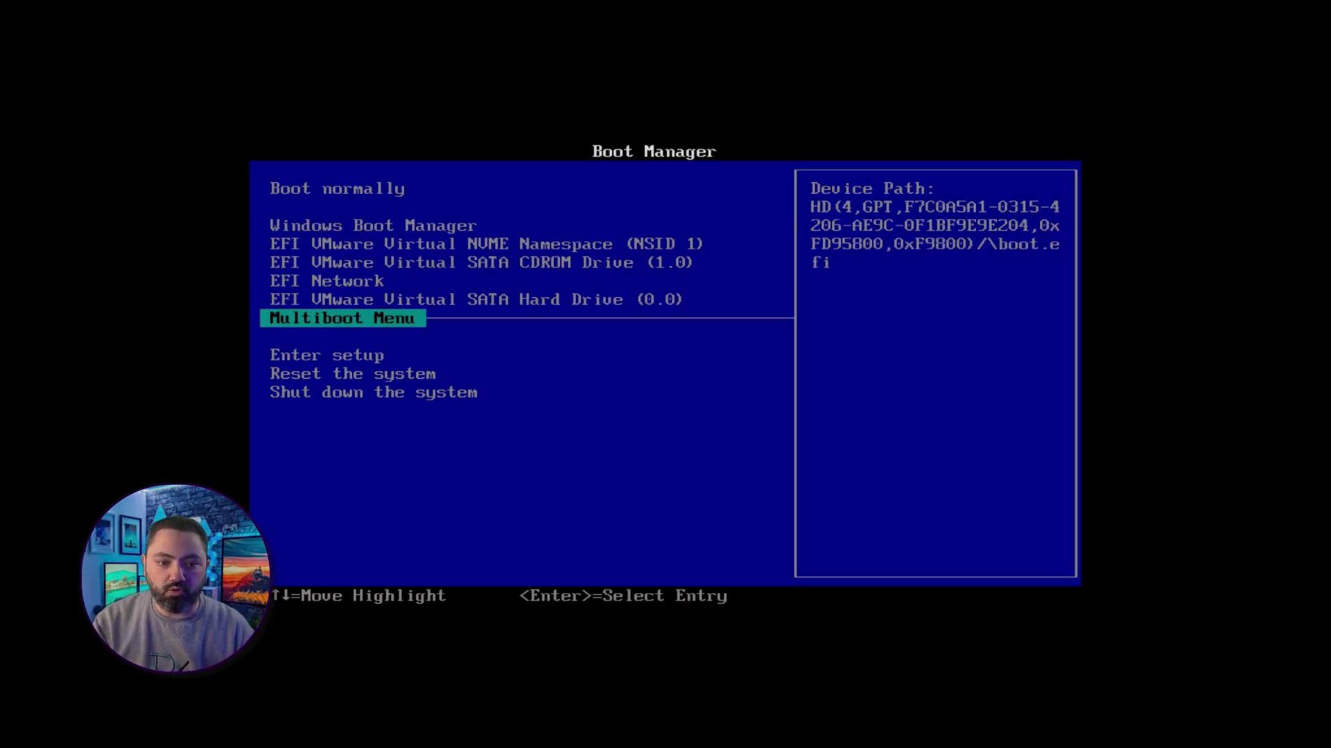
pyautogui.press('Return')
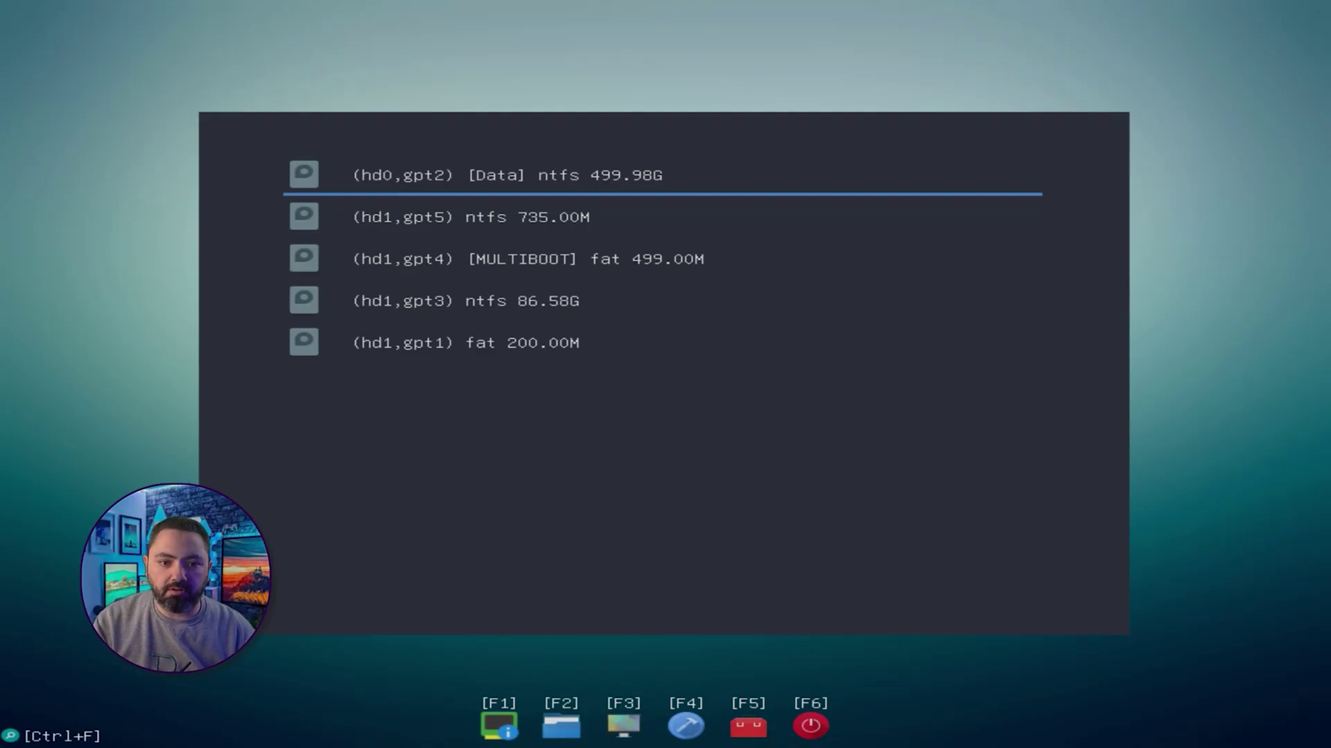
# Boot linuxmint-22.2-cinnamon-64bit.iso from the Data partition using Boot Ubuntu From ISO, Ubuntu Live
pyautogui.press('Down')
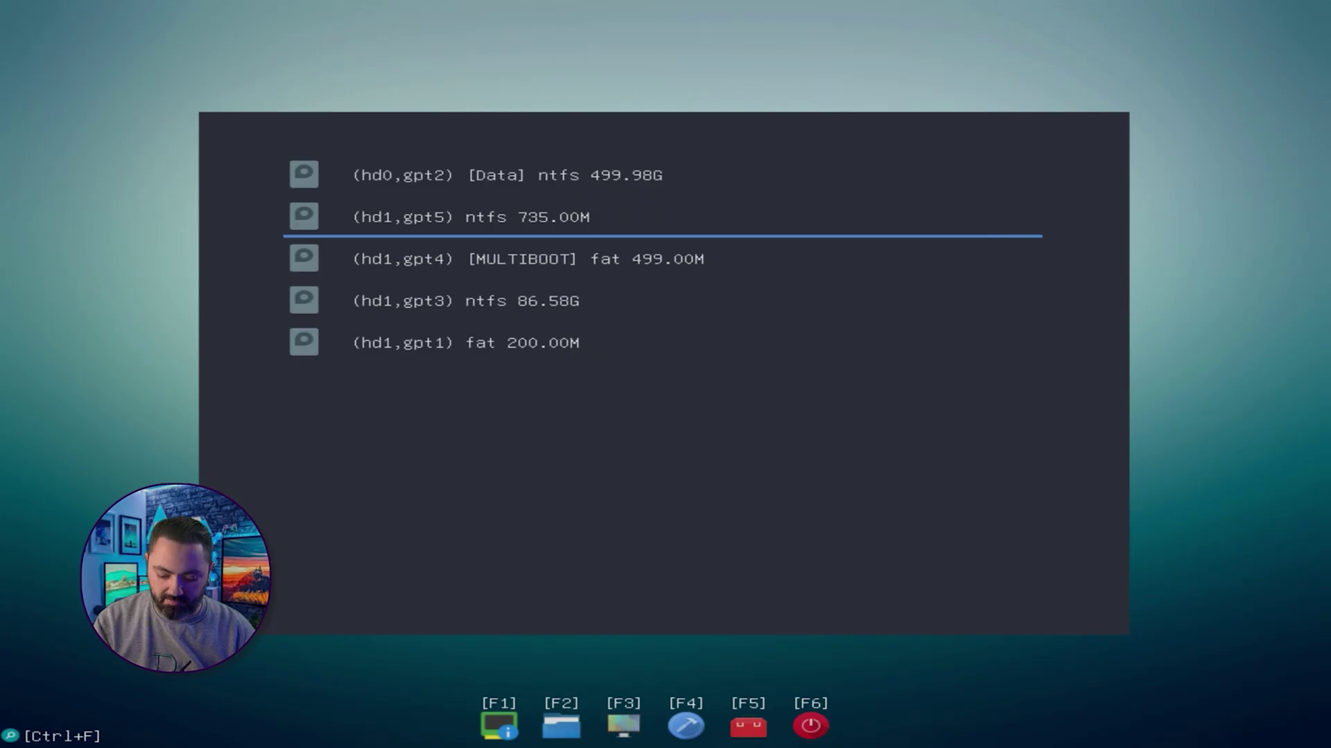
pyautogui.press('Up')
pyautogui.press('Return')
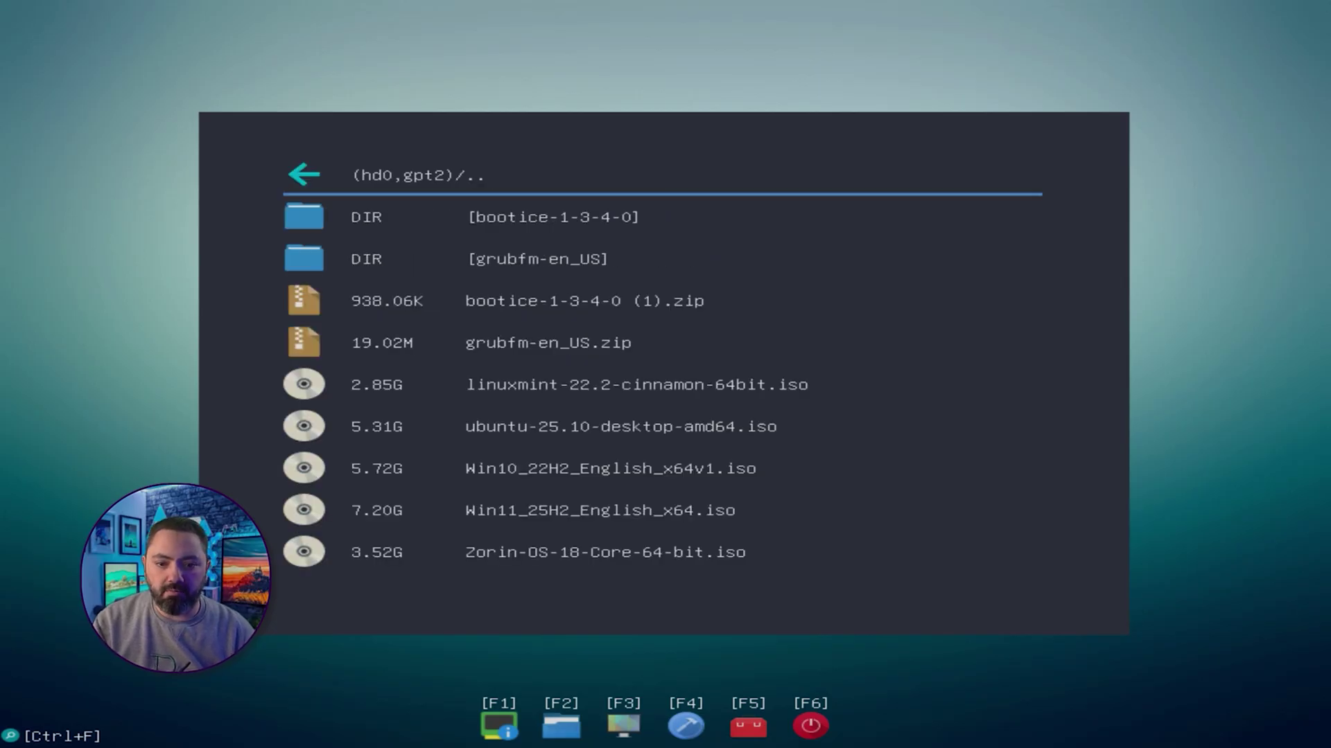
pyautogui.press('Down')
pyautogui.press('Down')
pyautogui.press('Down')
pyautogui.press('Down')
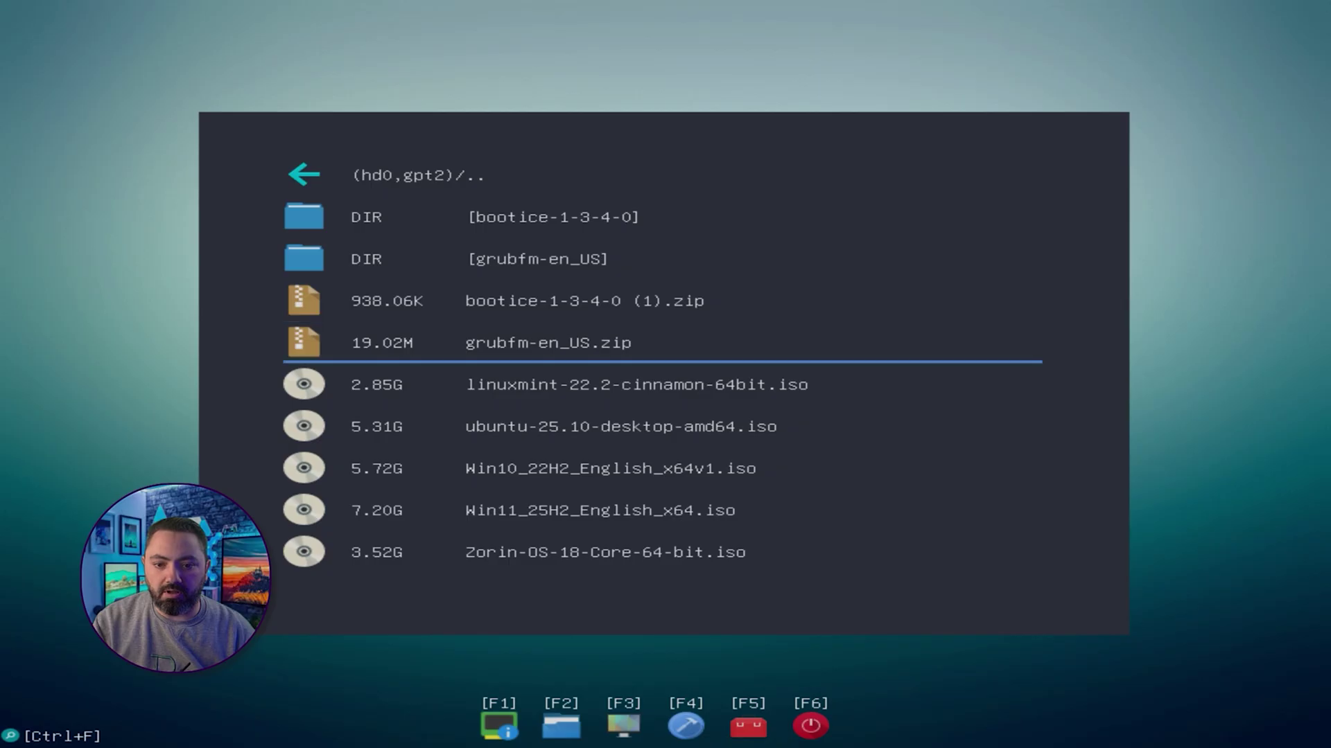
pyautogui.press('Down')
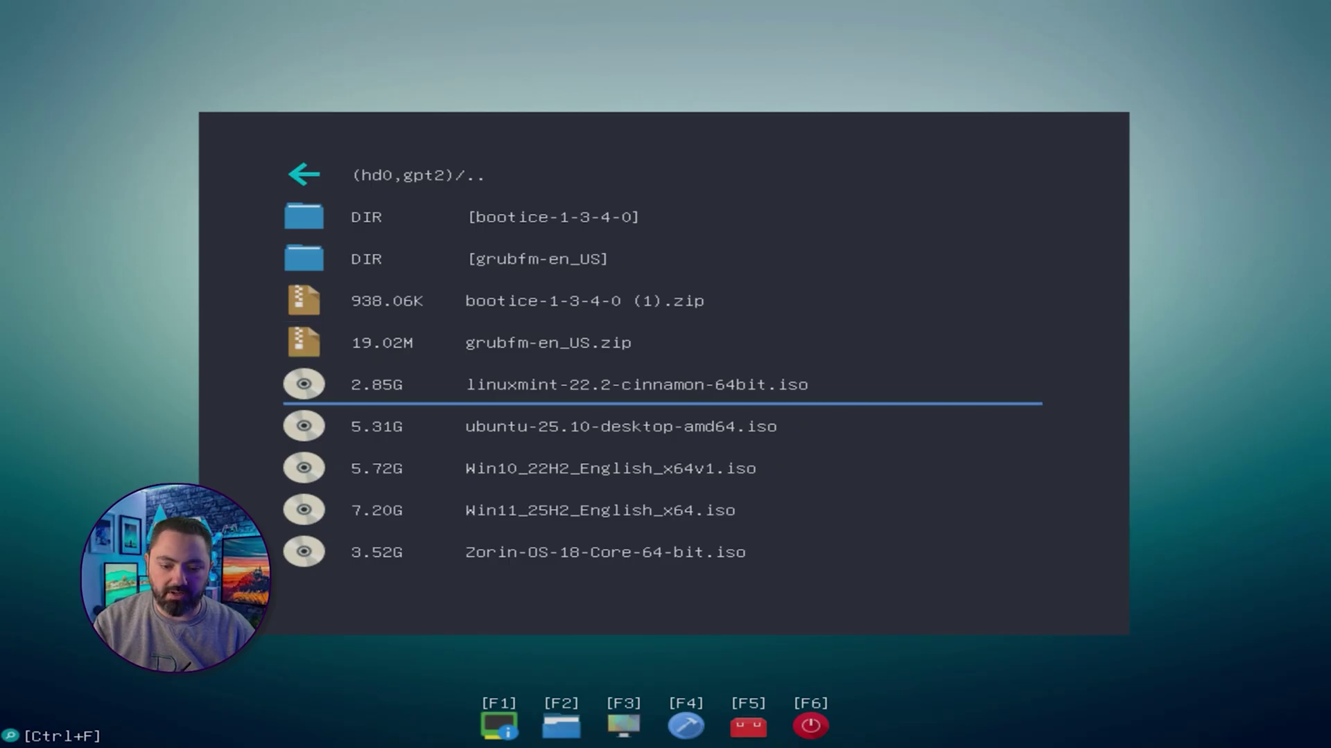
pyautogui.press('Return')
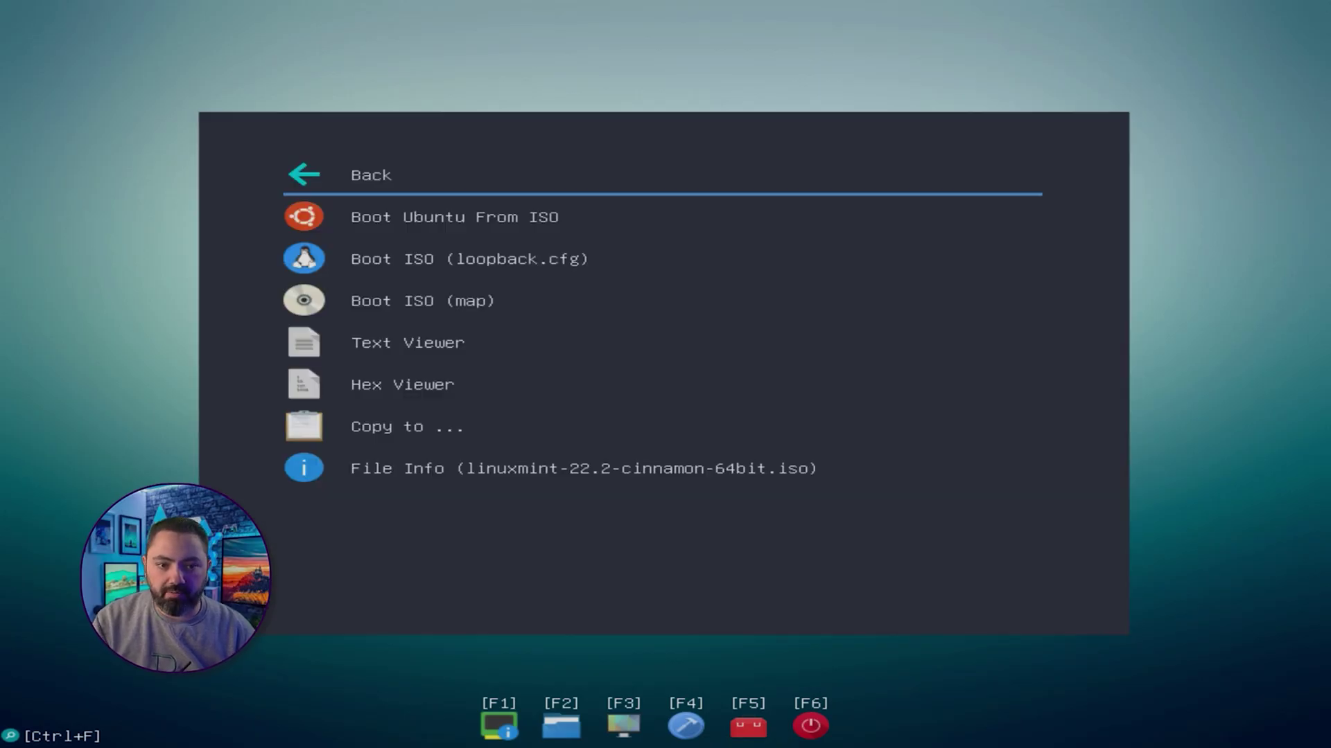
pyautogui.press('Down')
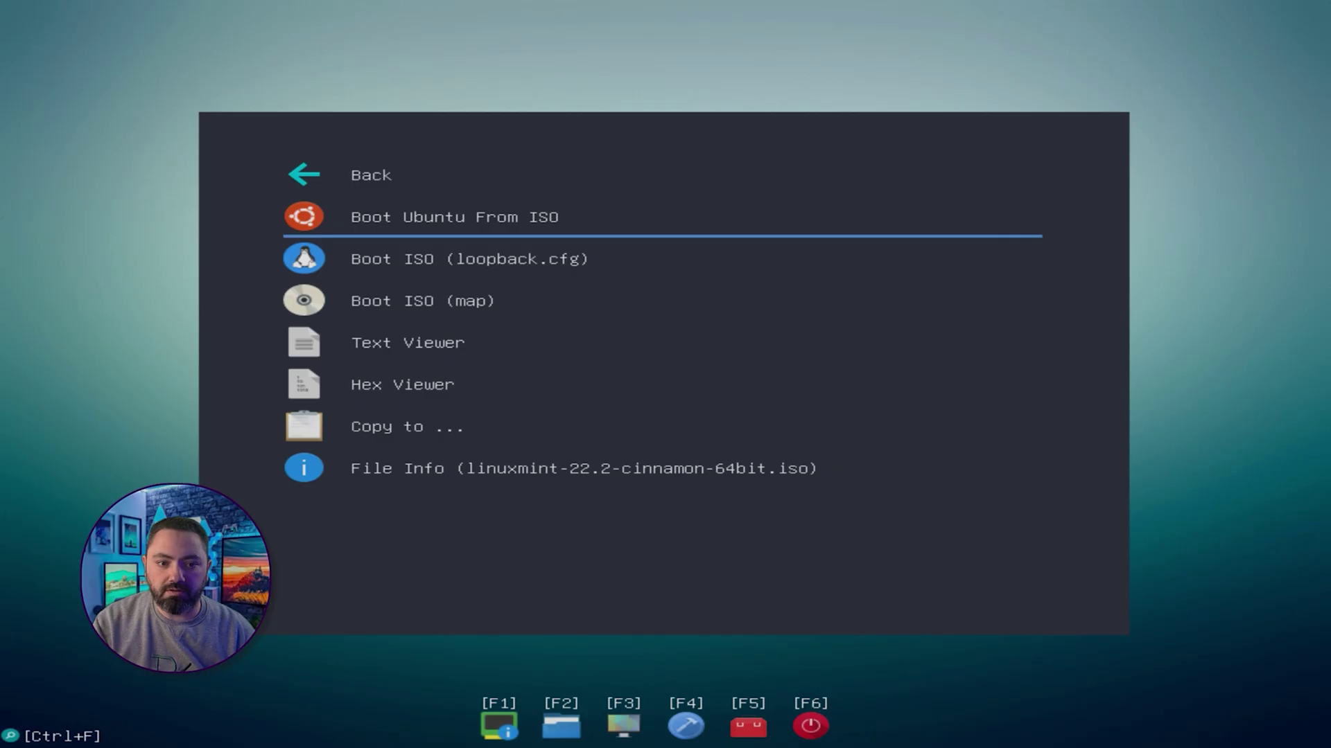
pyautogui.press('Return')
pyautogui.press('Return')
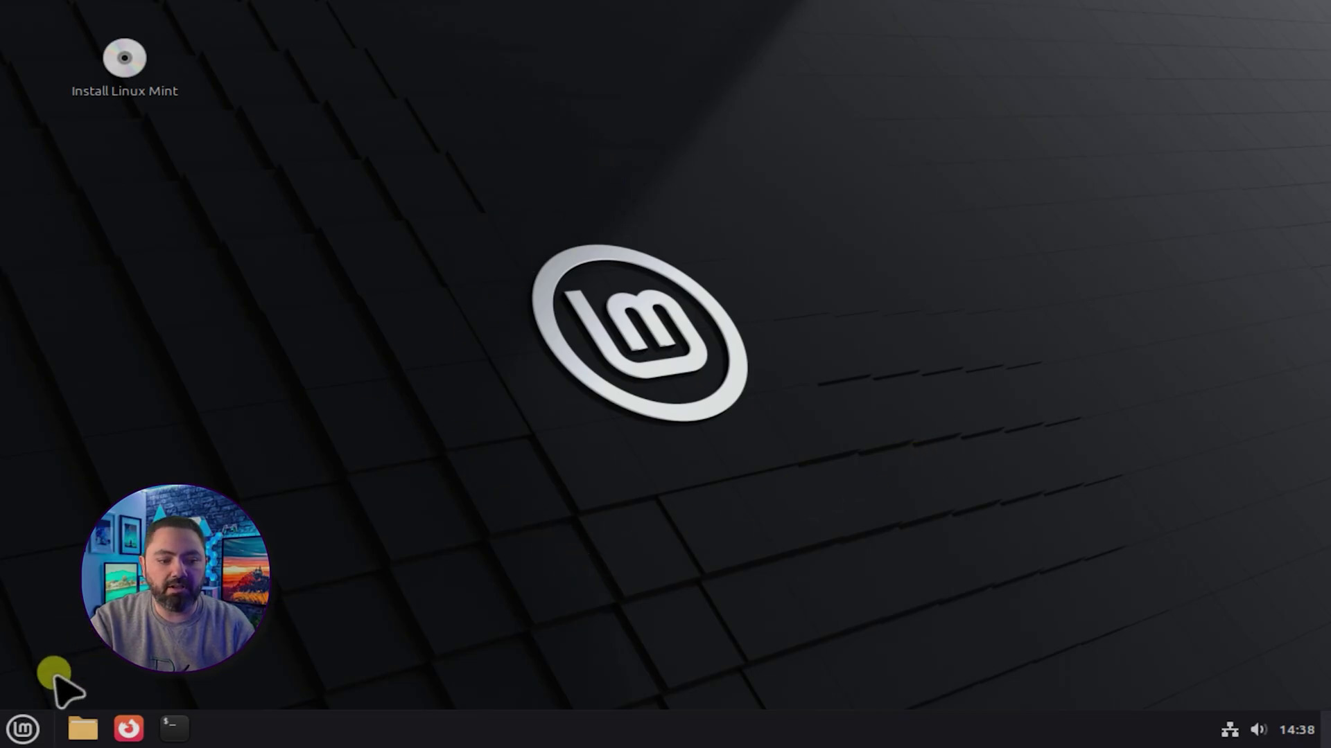
# After glancing at the Mint menu and Files, launch the Install Linux Mint desktop icon
pyautogui.click(23, 729)
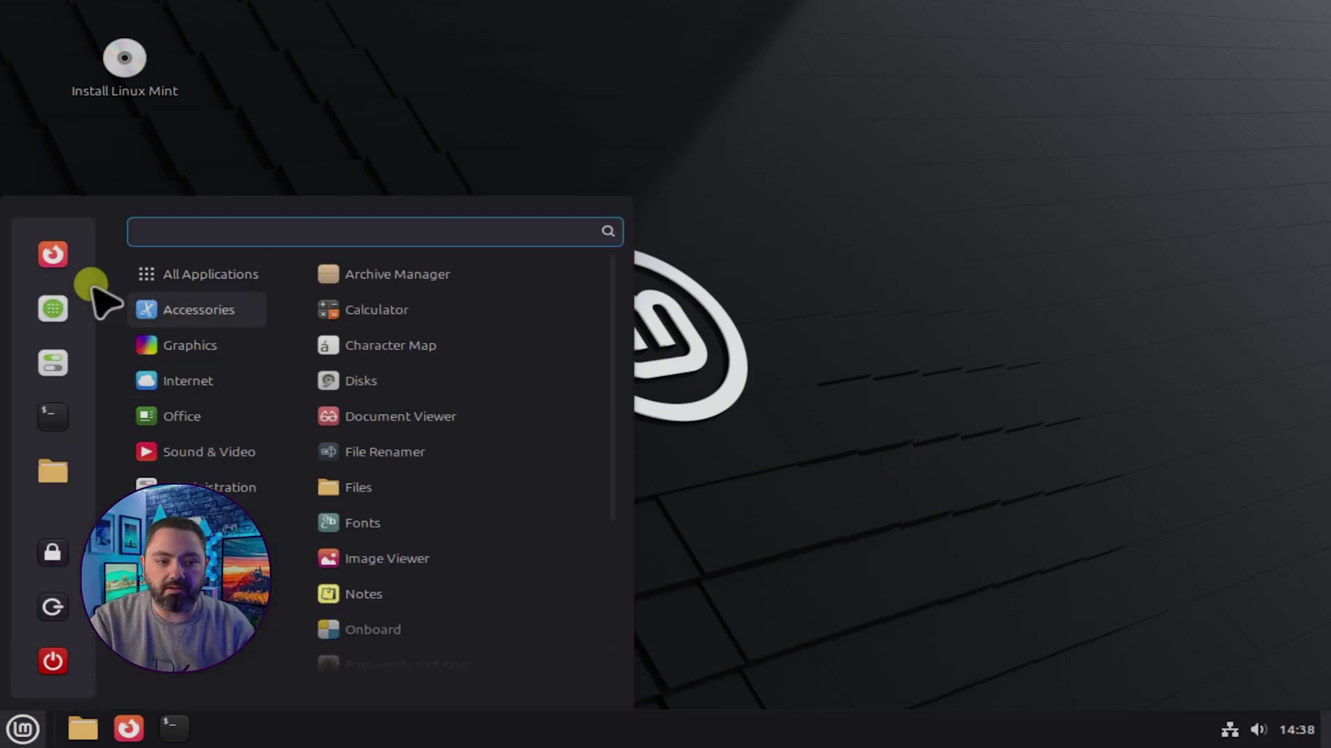
pyautogui.click(23, 729)
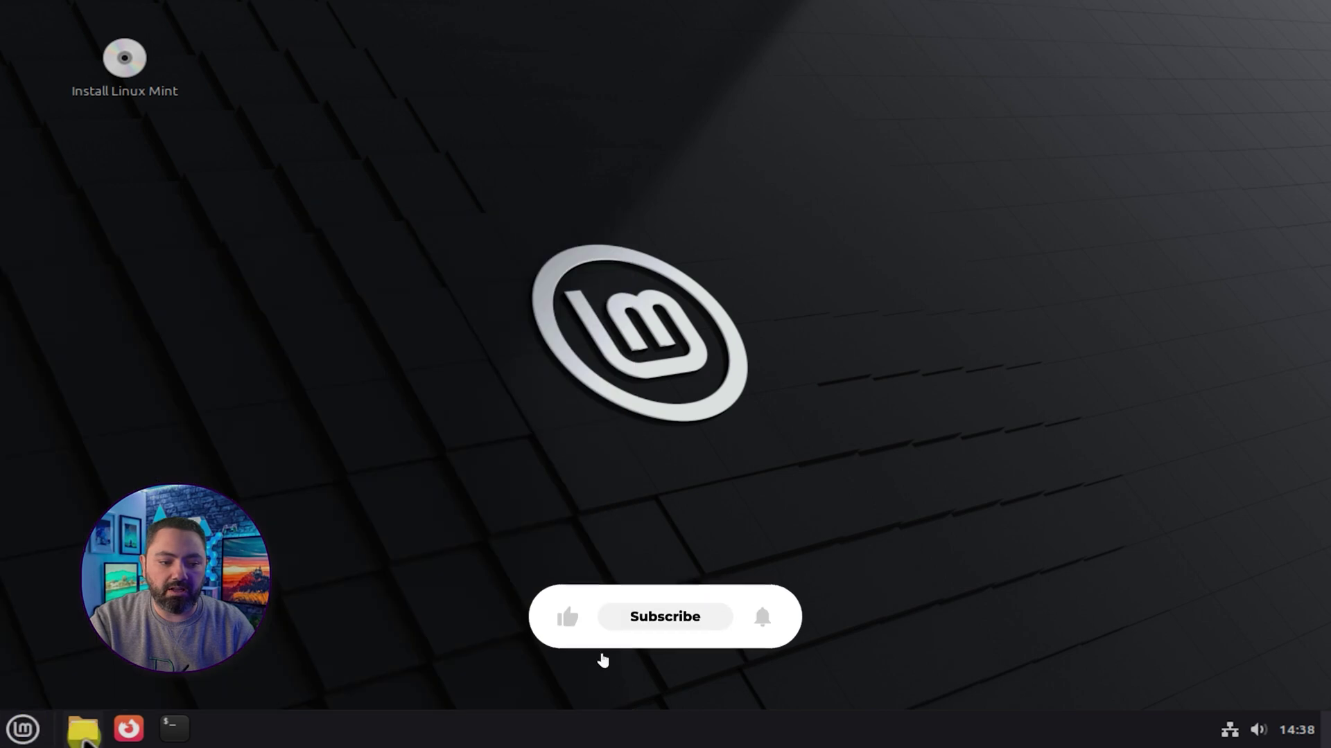
pyautogui.click(82, 734)
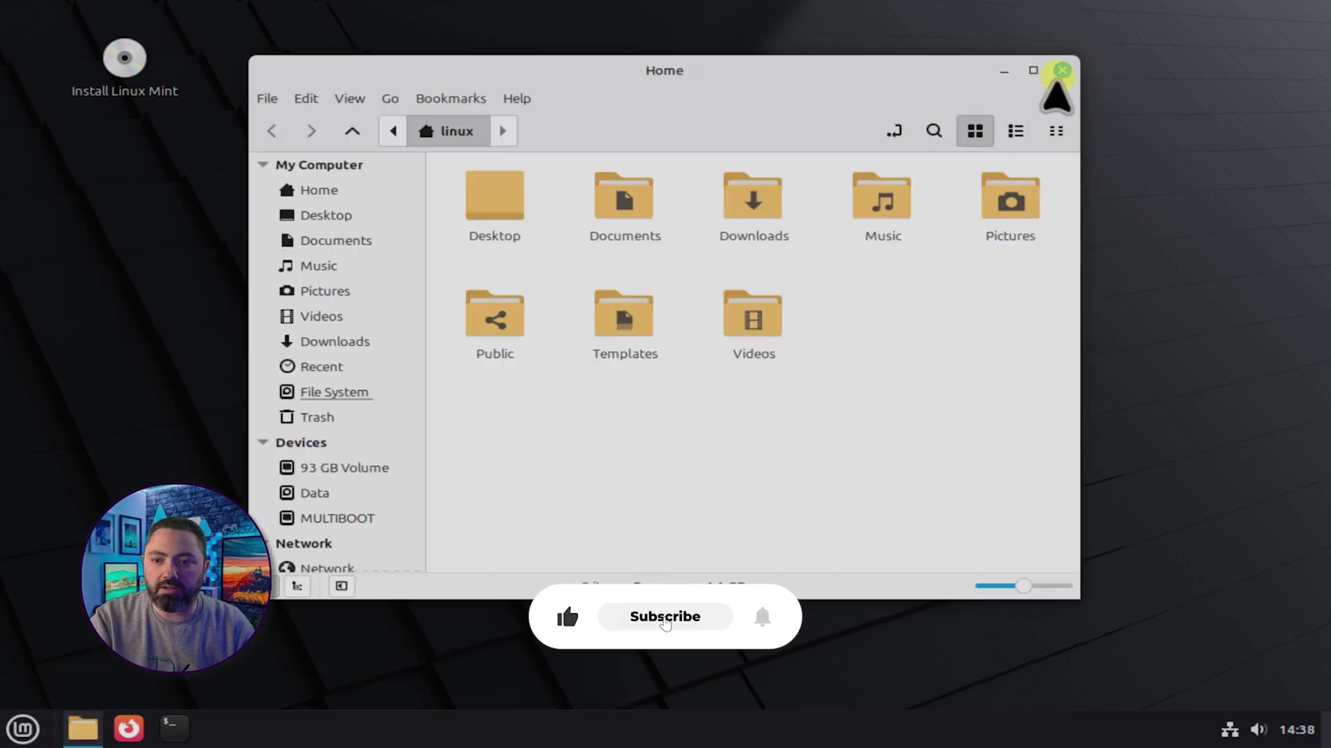
pyautogui.click(1060, 66)
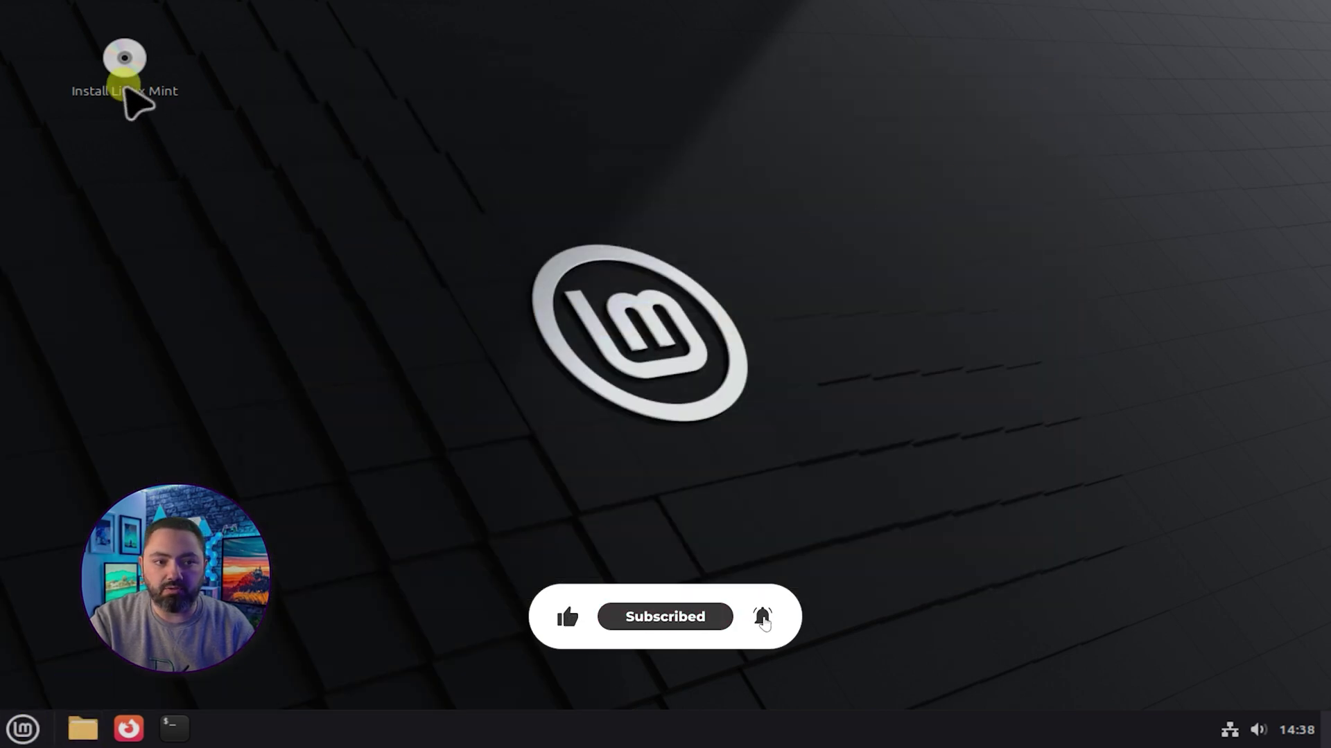
pyautogui.doubleClick(106, 94)
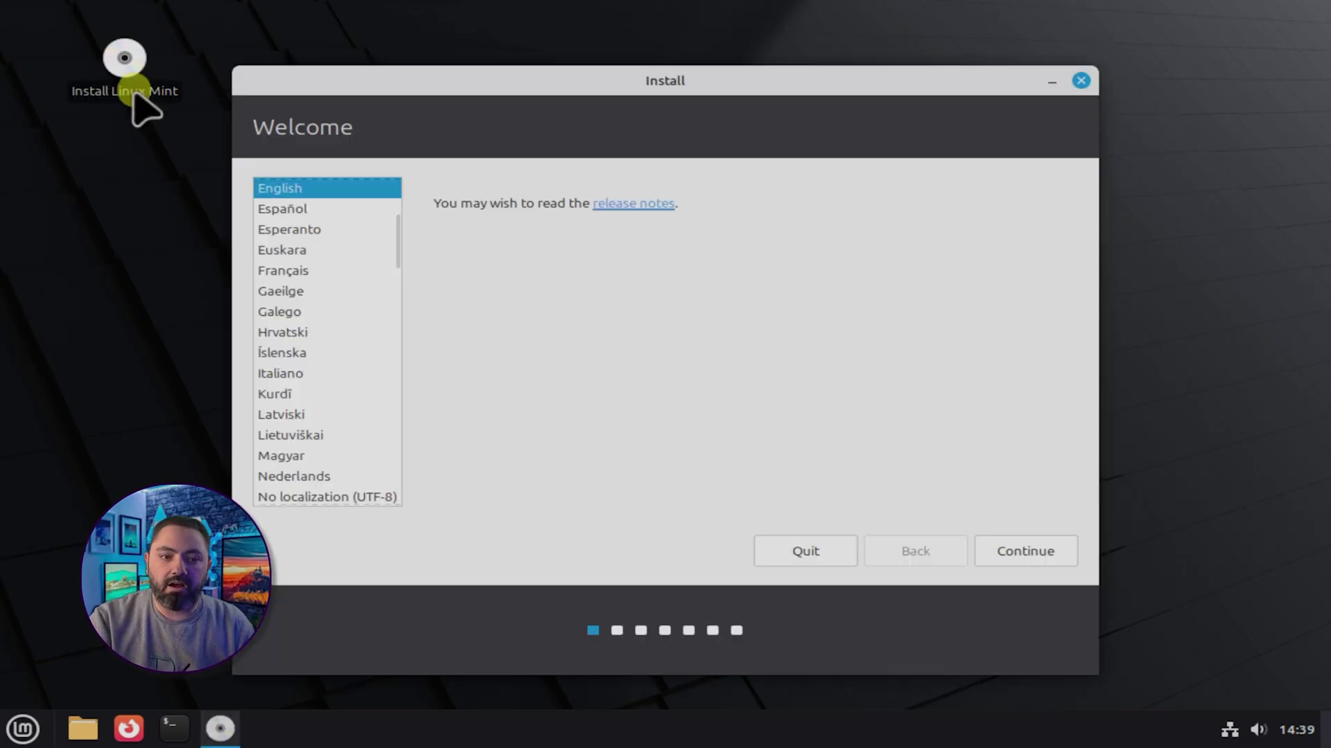
# Keep English and English (US) layout, skip codecs, and choose installing alongside Windows Boot Manager
pyautogui.click(1036, 555)
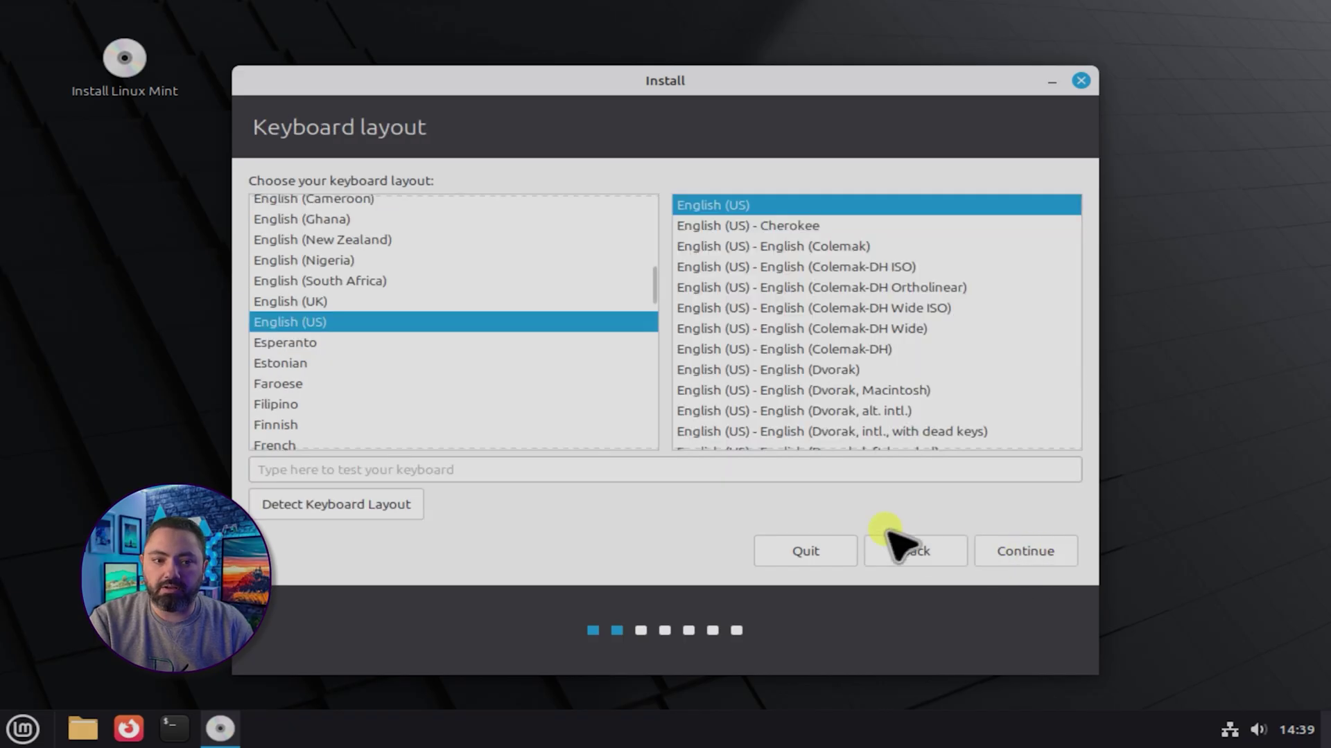
pyautogui.click(1029, 554)
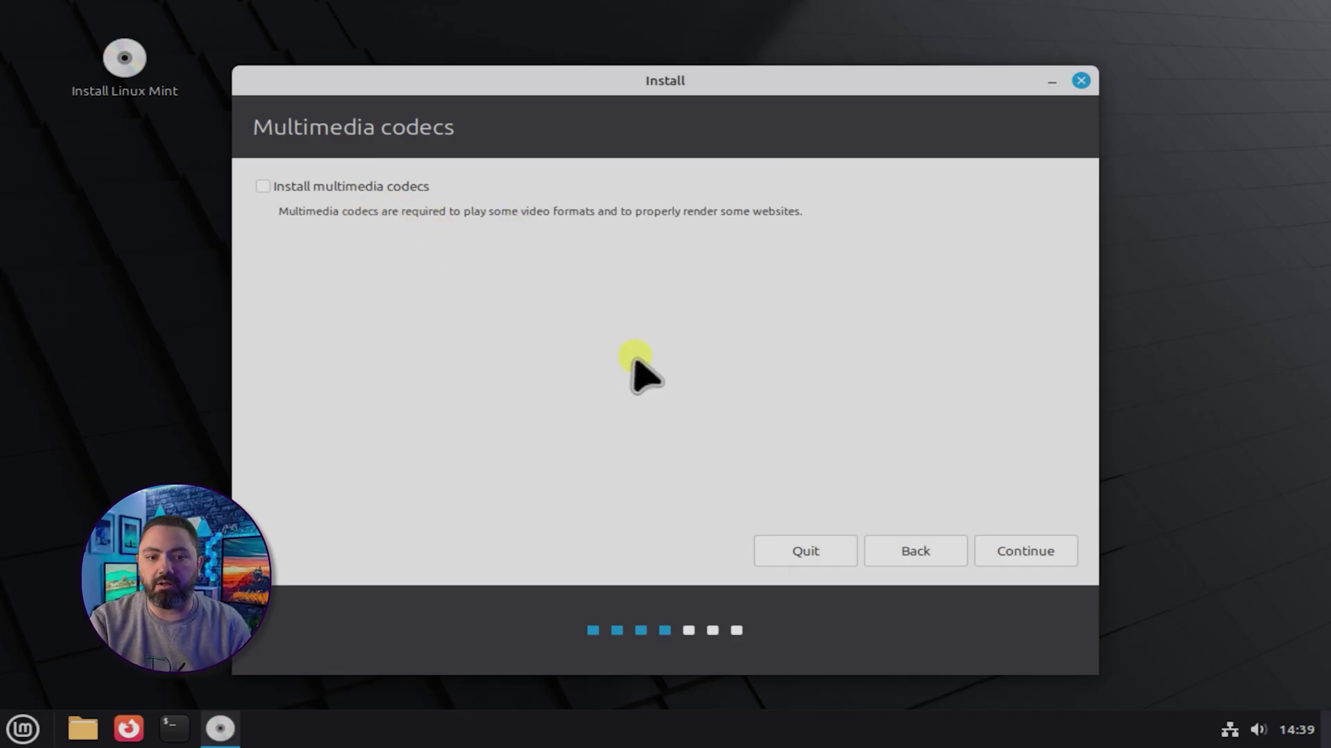
pyautogui.click(1020, 555)
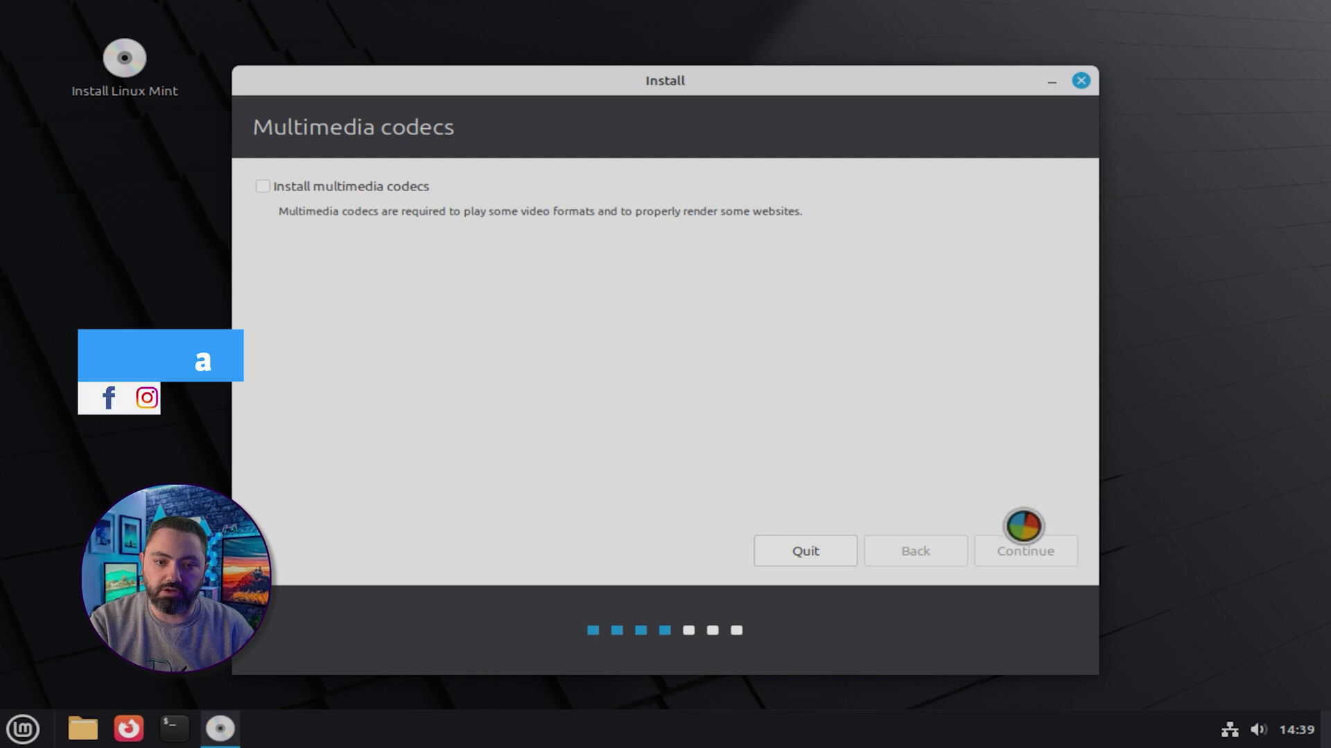
pyautogui.click(392, 216)
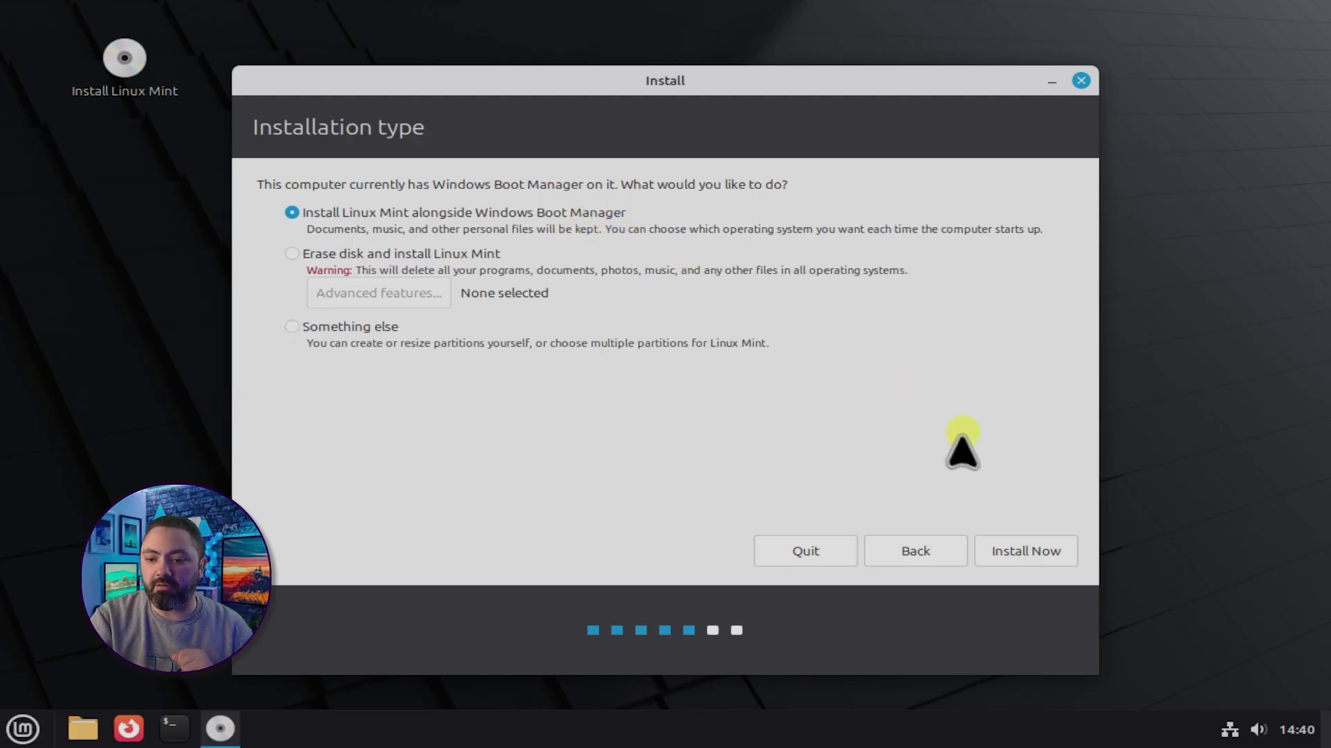
# Start the install, approve formatting partition #6 as ext4, and set the time zone to Cairo
pyautogui.click(1048, 554)
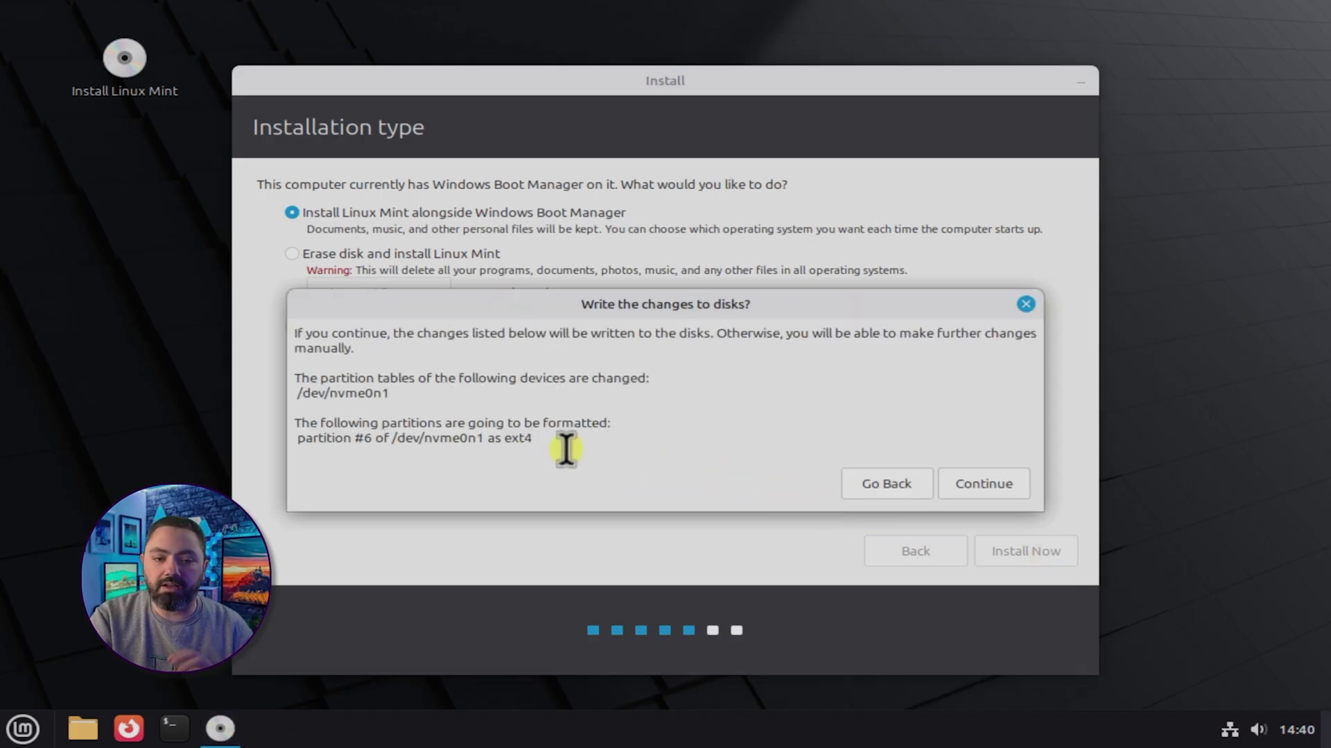
pyautogui.click(988, 489)
pyautogui.click(677, 322)
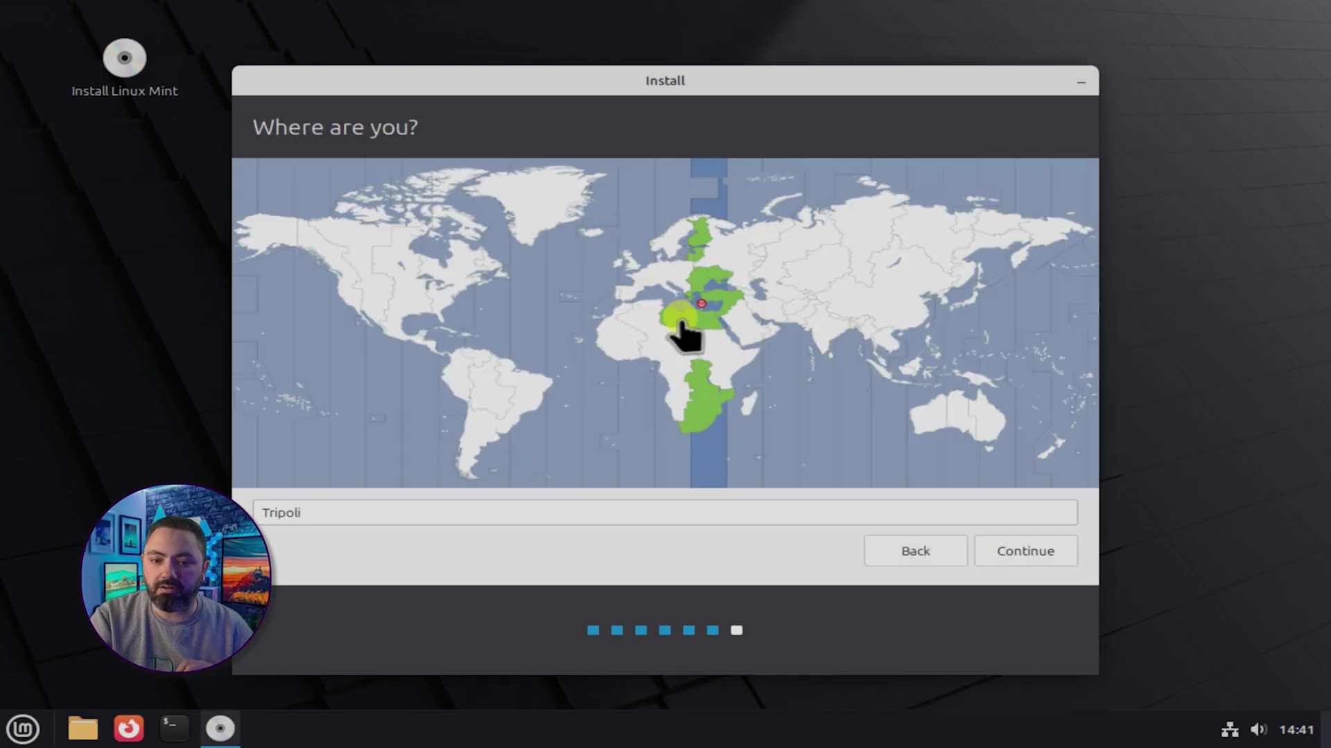
pyautogui.click(650, 322)
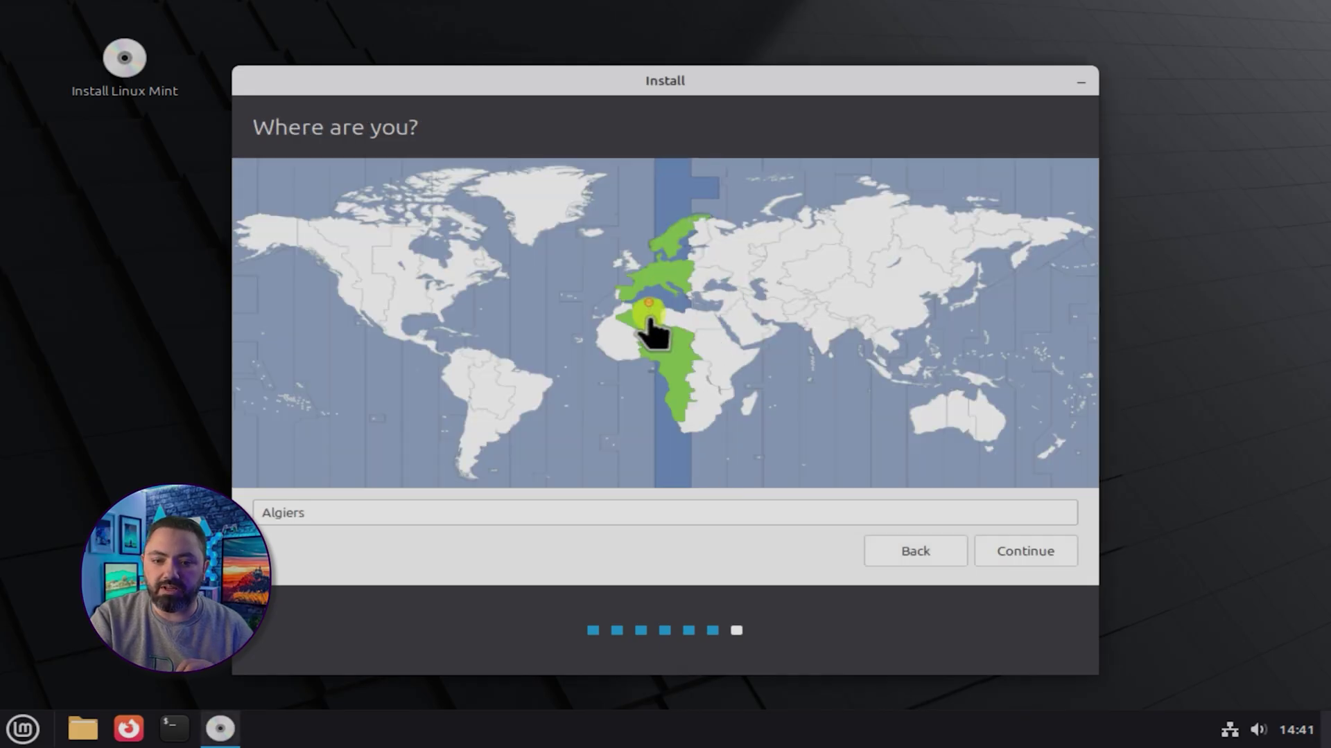
pyautogui.click(710, 321)
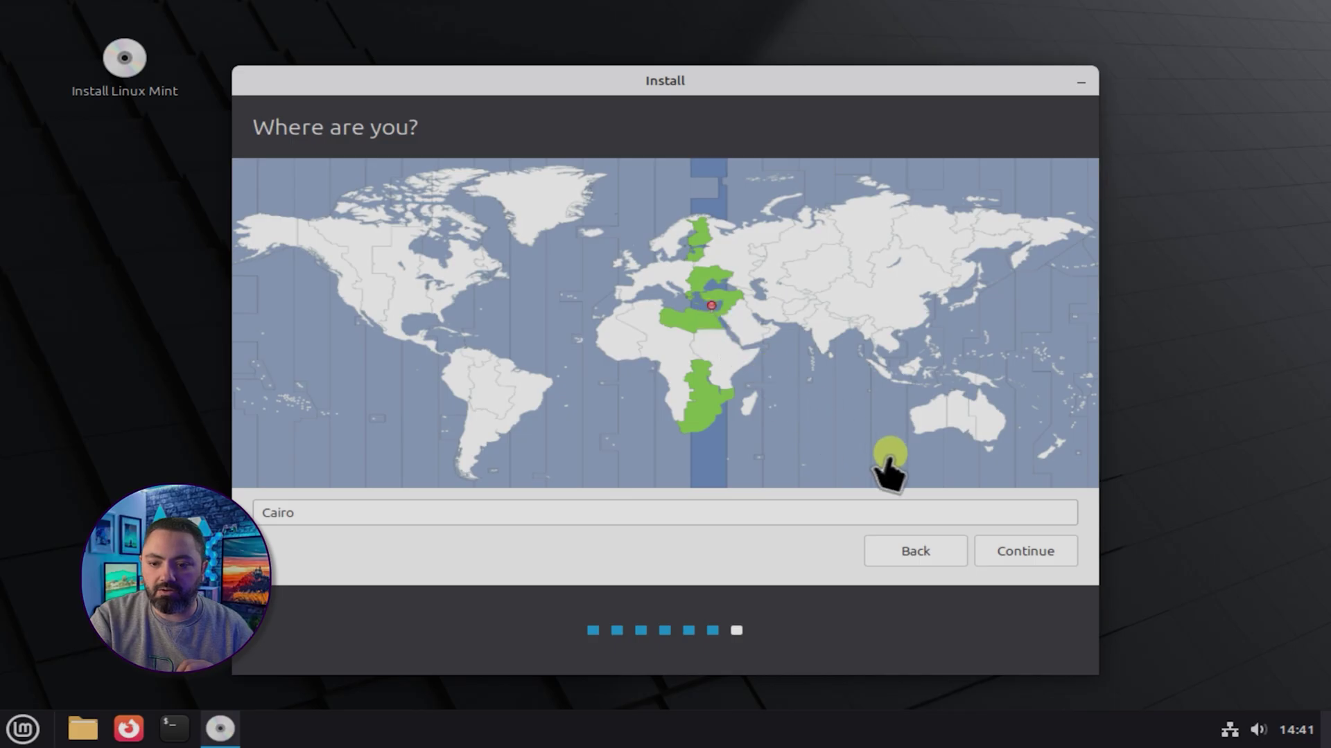
pyautogui.click(1023, 552)
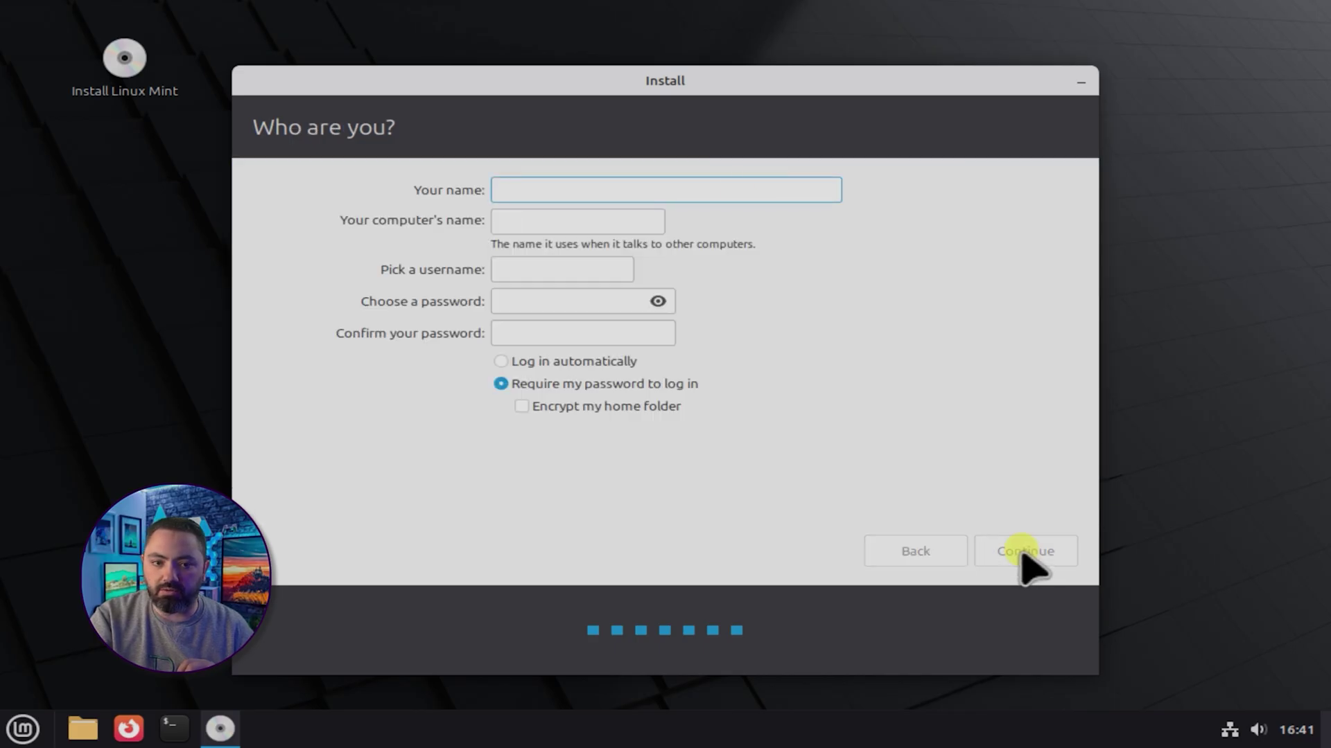
# Enter the user's full name, computer name VM, a username and password, then continue installing
pyautogui.write('ohamed Ghorab')
pyautogui.tripleClick(632, 220)
pyautogui.write('VM')
pyautogui.moveTo(606, 190); pyautogui.dragTo(462, 186)
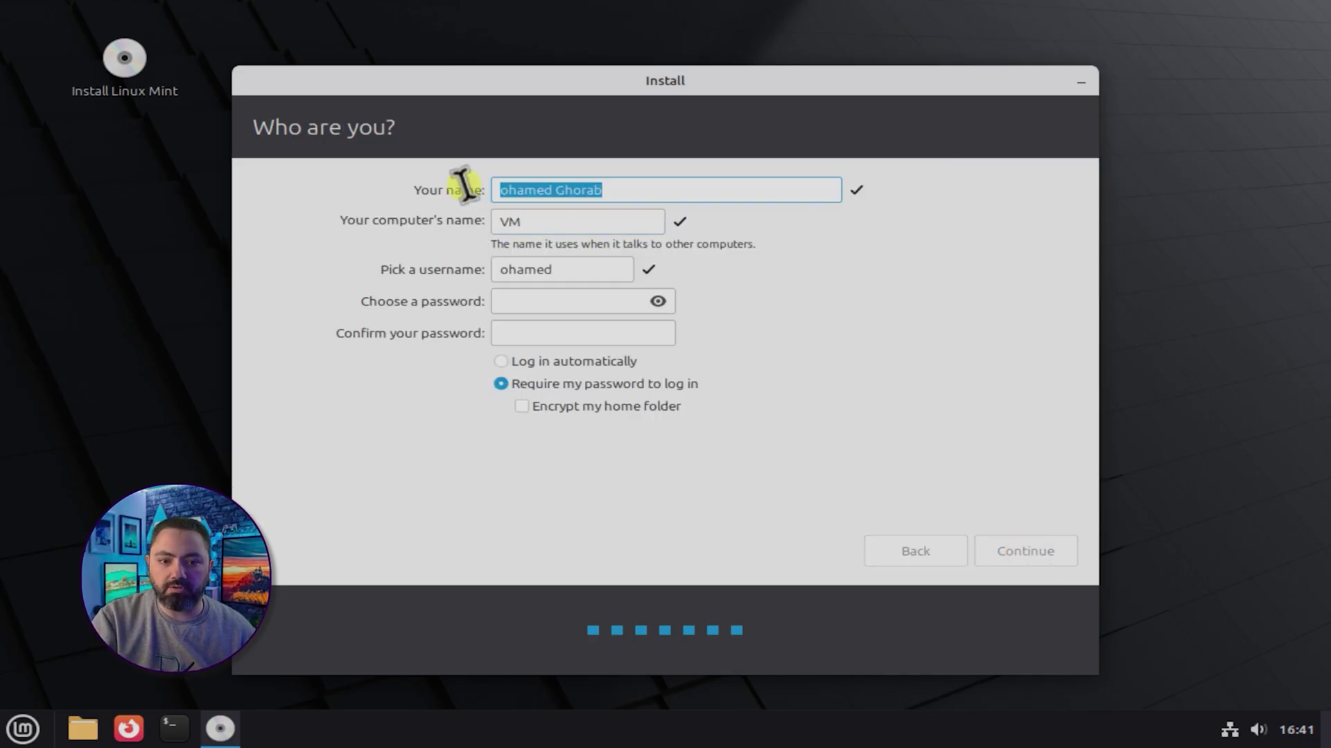
pyautogui.press('Tab')
pyautogui.press('Tab')
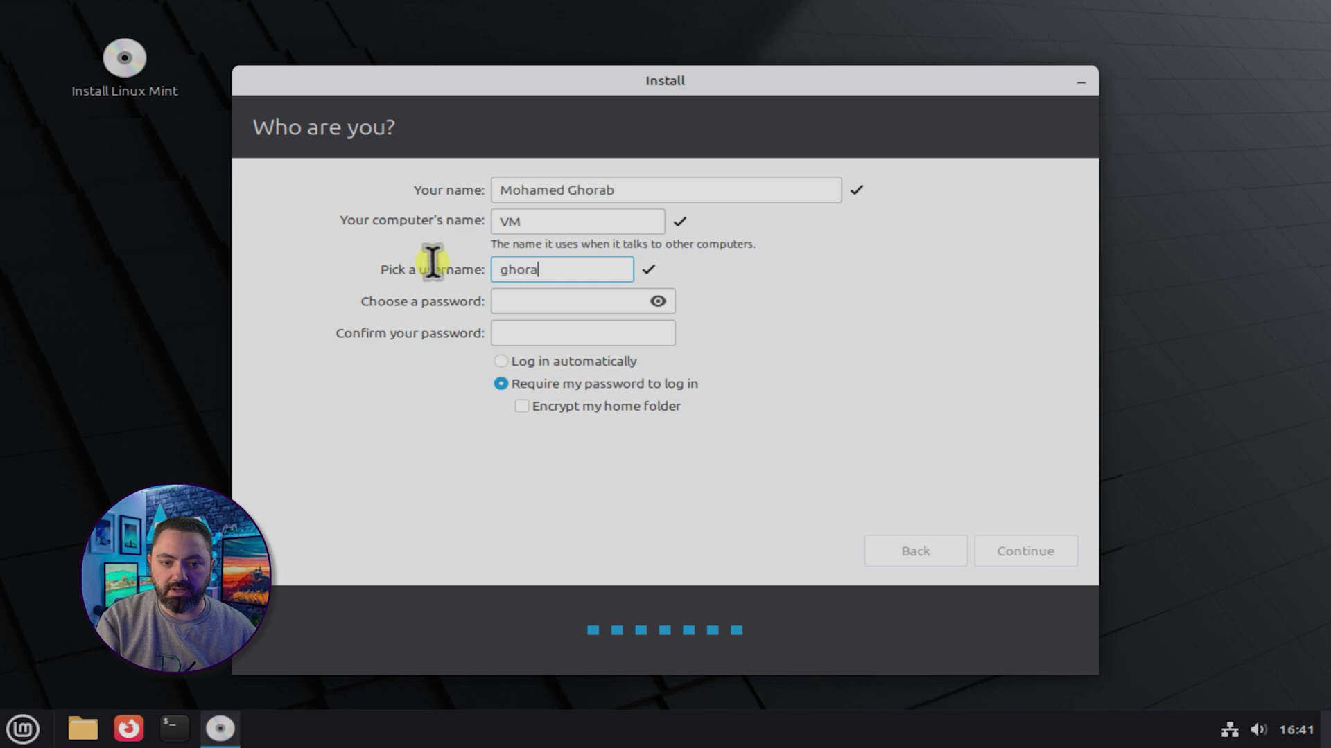
pyautogui.click(579, 302)
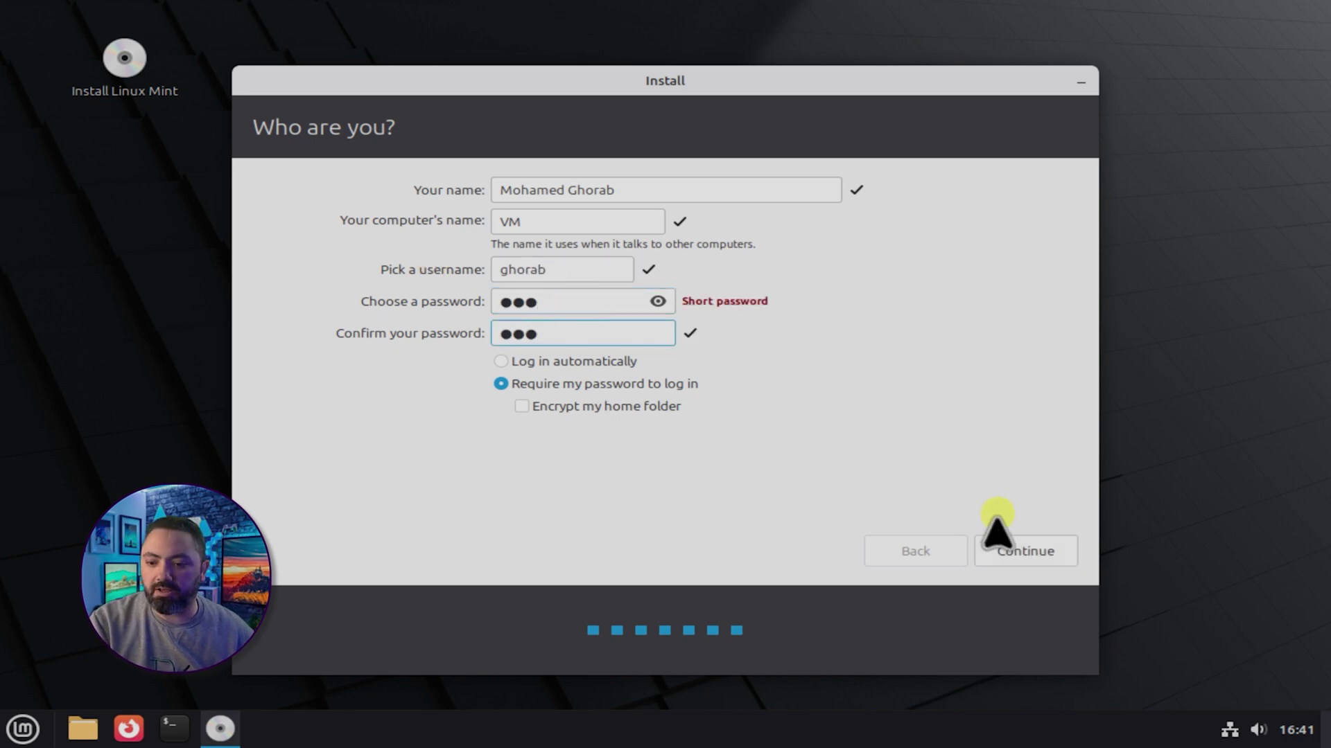
pyautogui.click(1023, 546)
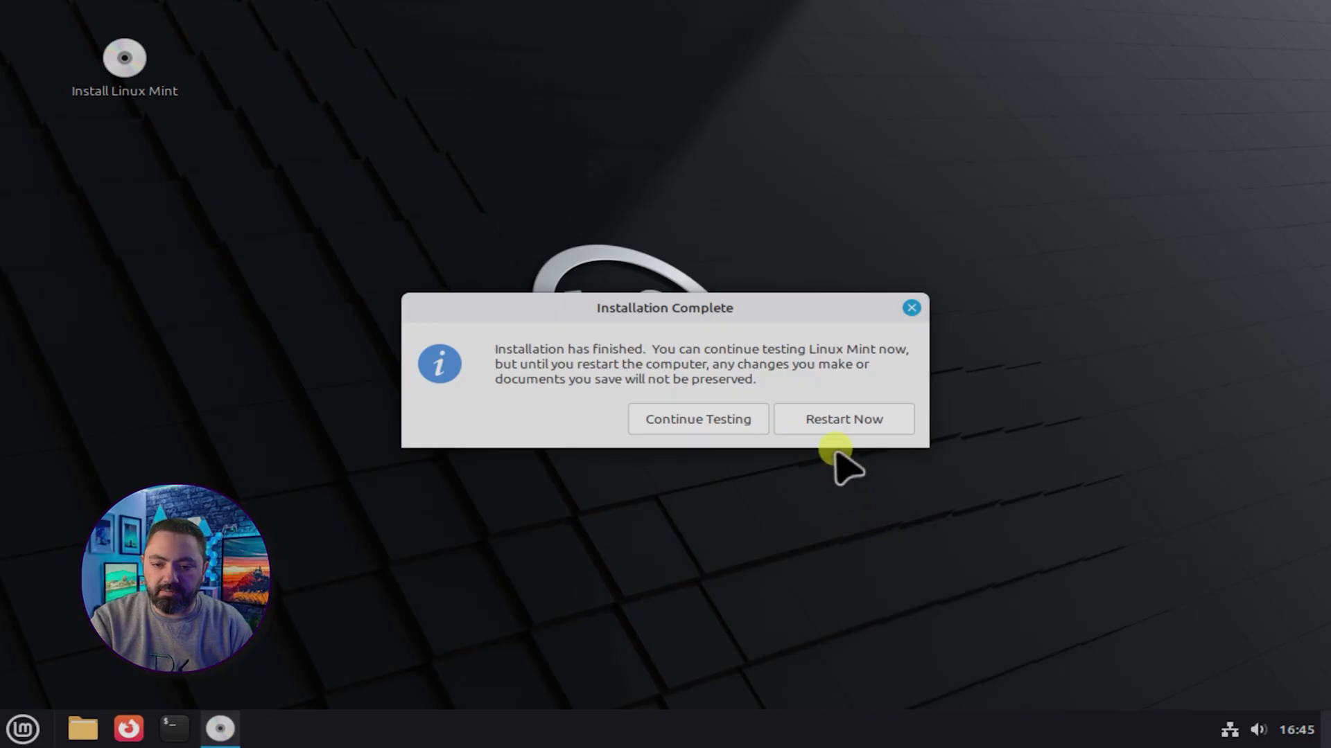
# Restart, review the GRUB entries including Windows Boot Manager, and boot Linux Mint 22.2 Cinnamon
pyautogui.click(842, 424)
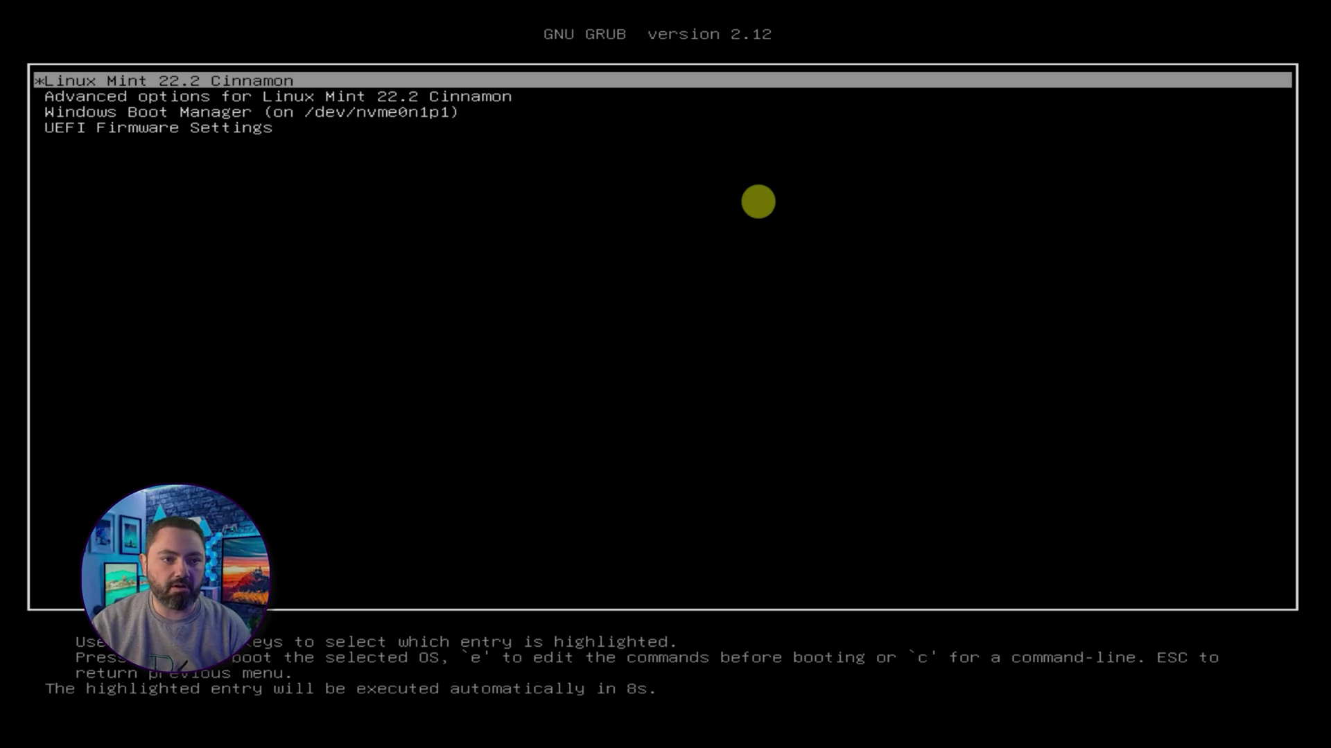
pyautogui.press('Down')
pyautogui.press('Up')
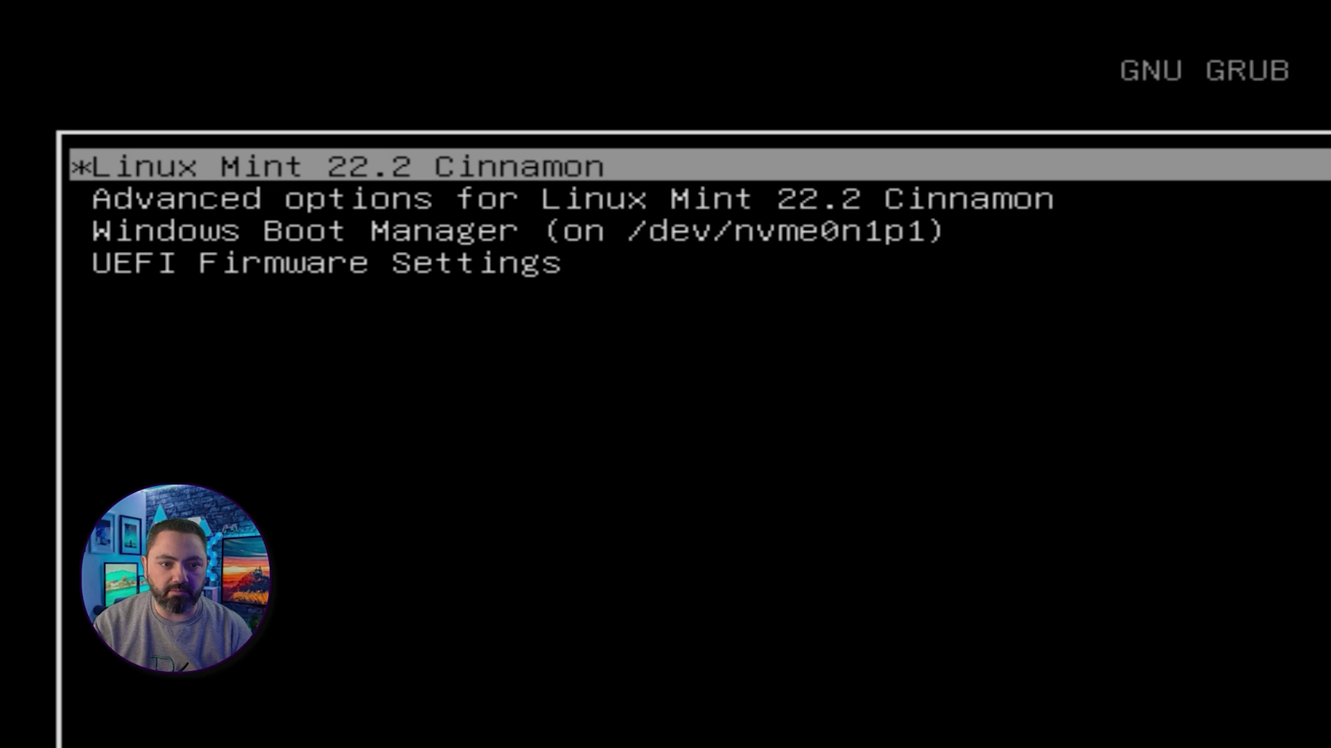
pyautogui.press('Down')
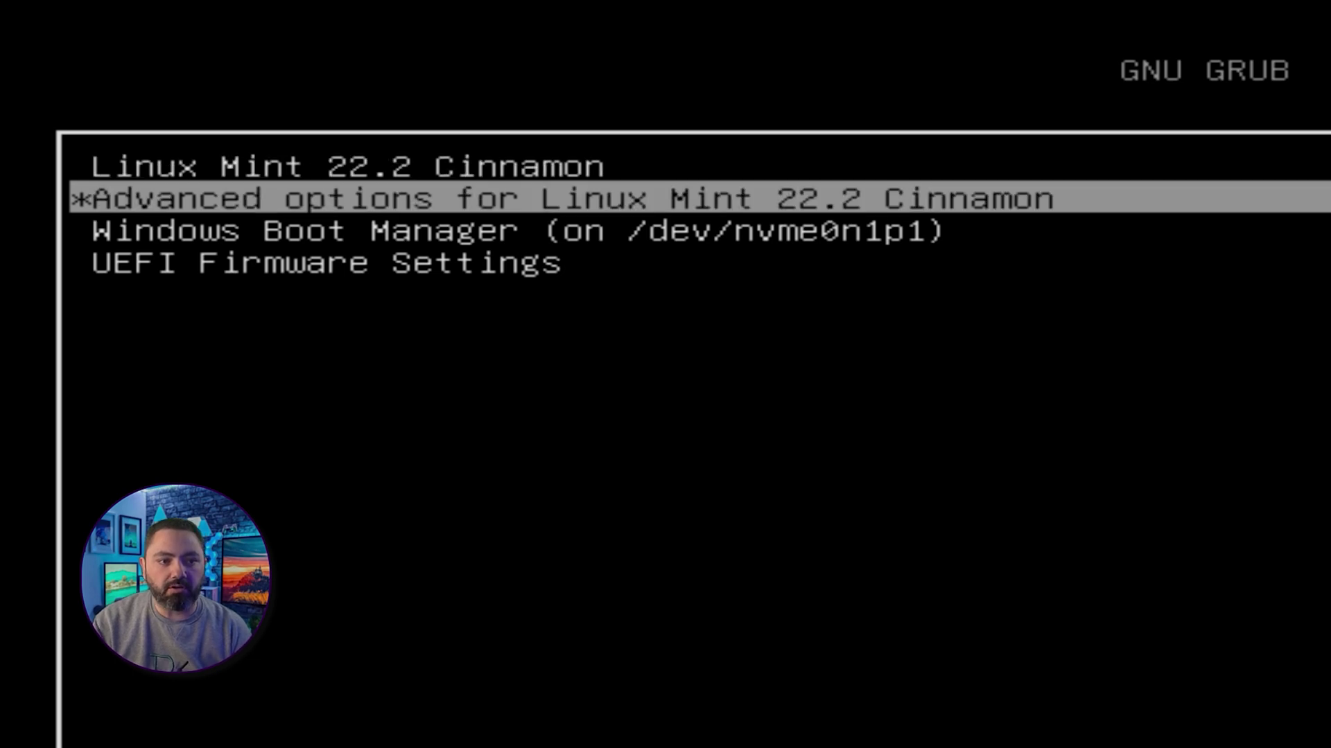
pyautogui.press('Down')
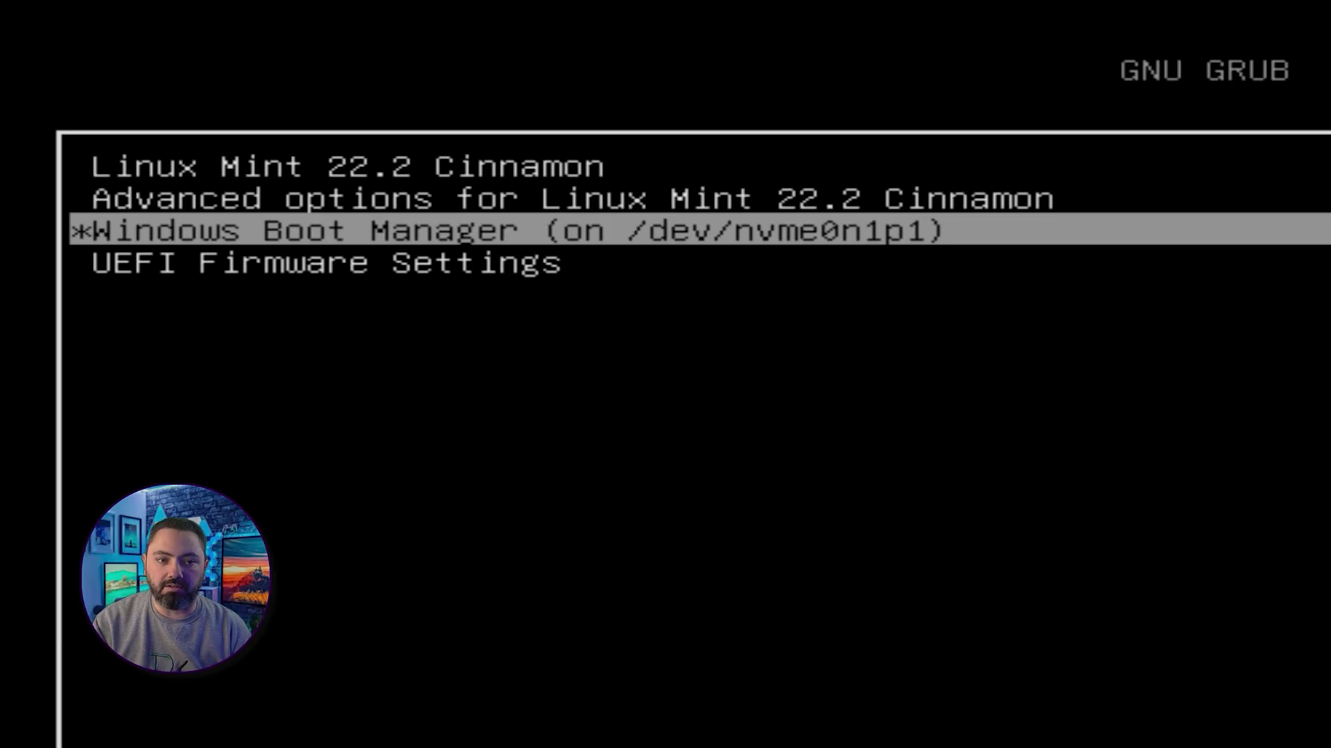
pyautogui.press('Up')
pyautogui.press('Up')
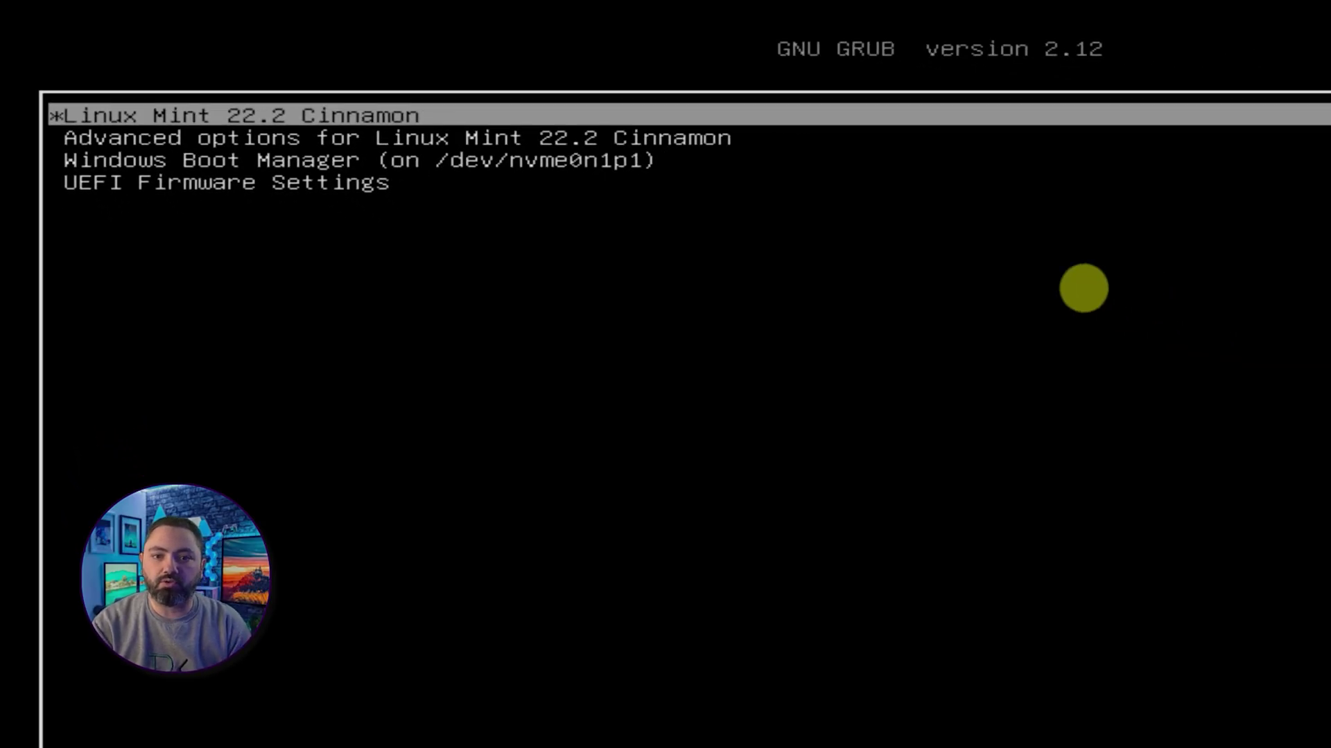
pyautogui.press('Return')
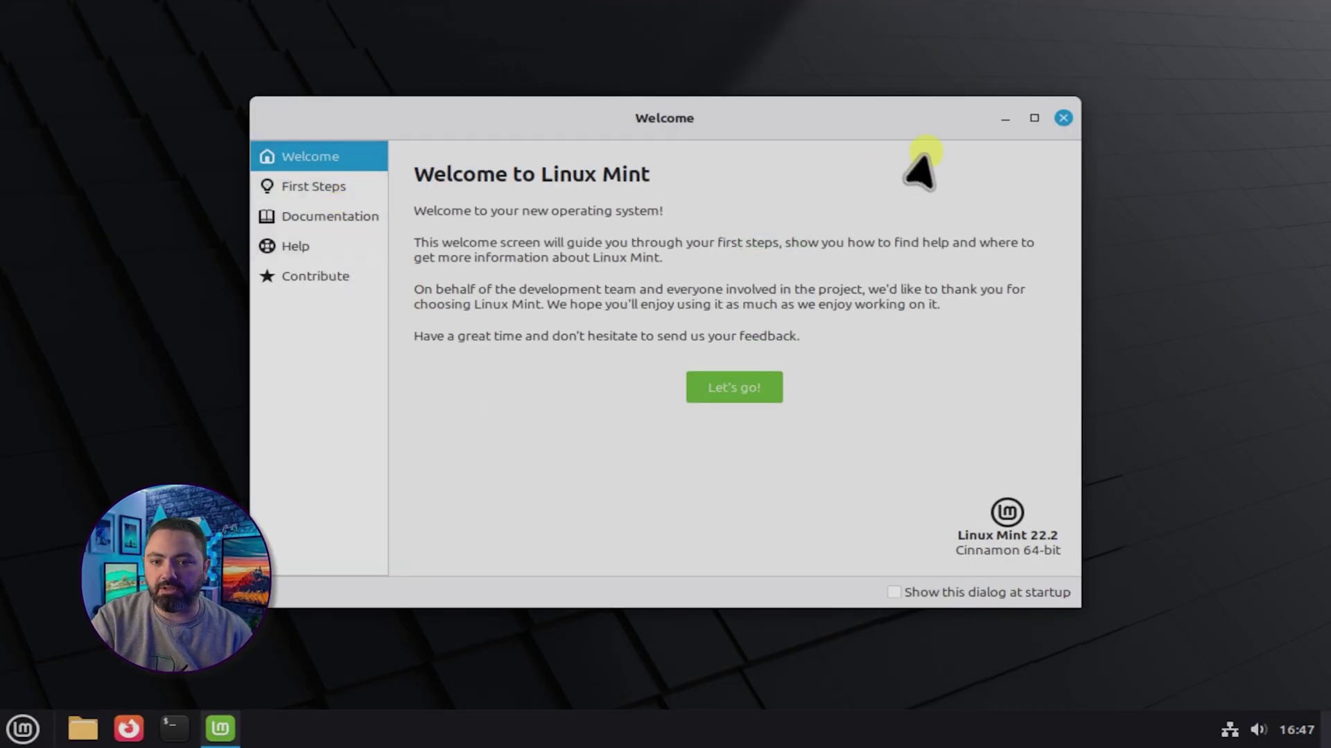
# Dismiss the Mint Welcome screen and glance at the application menu and volume controls
pyautogui.click(1062, 118)
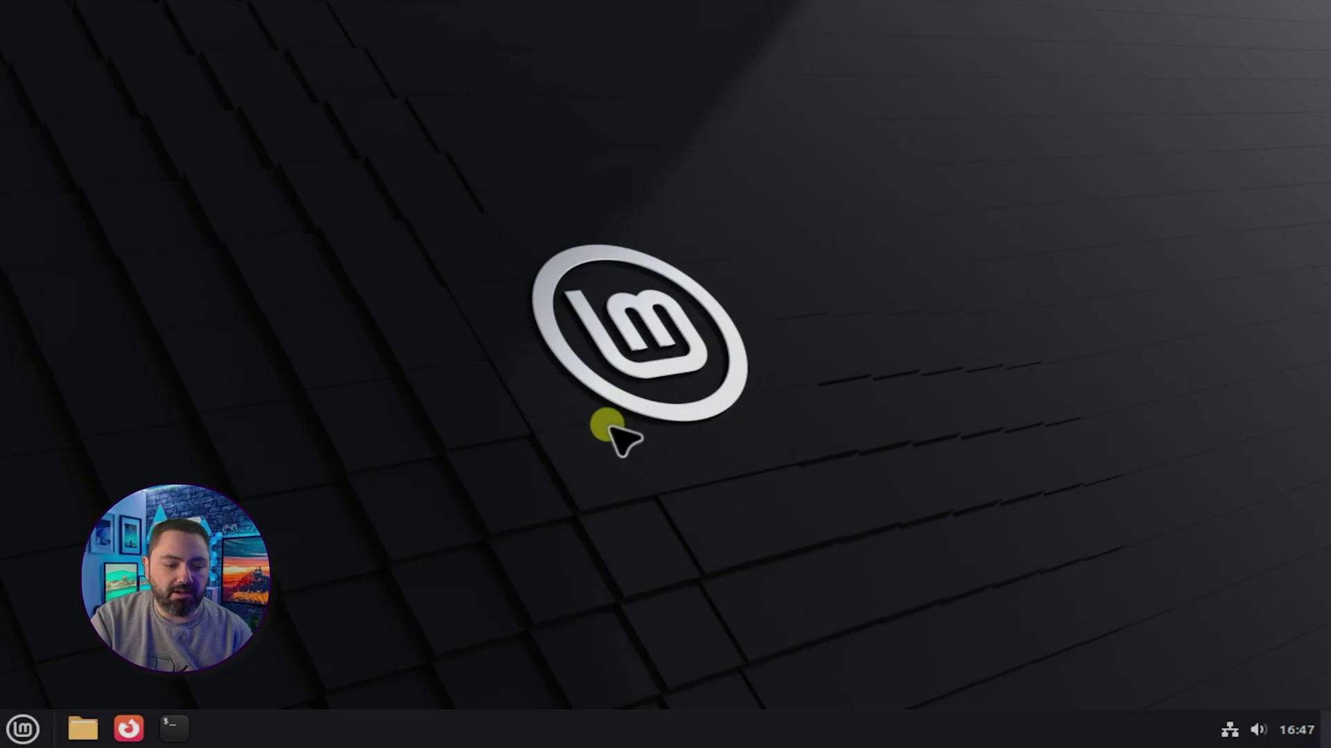
pyautogui.click(20, 728)
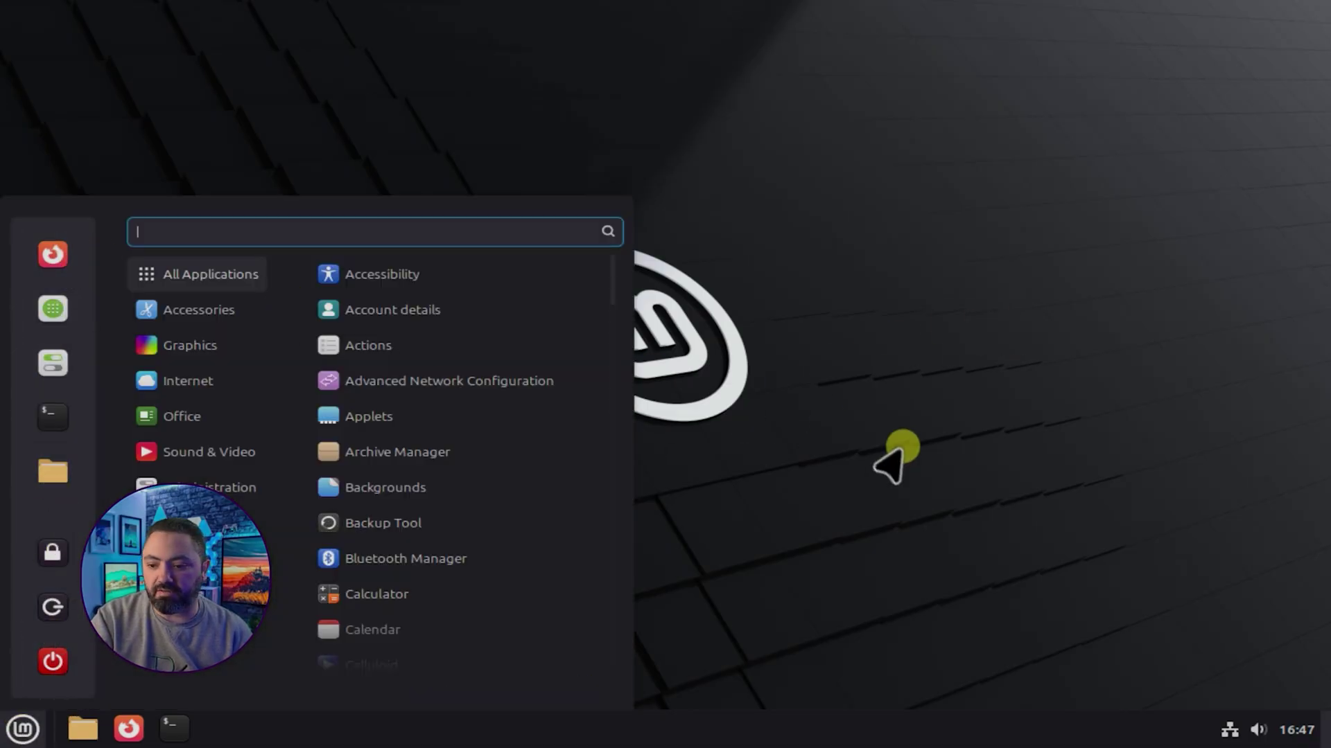
pyautogui.click(1229, 733)
pyautogui.click(1258, 730)
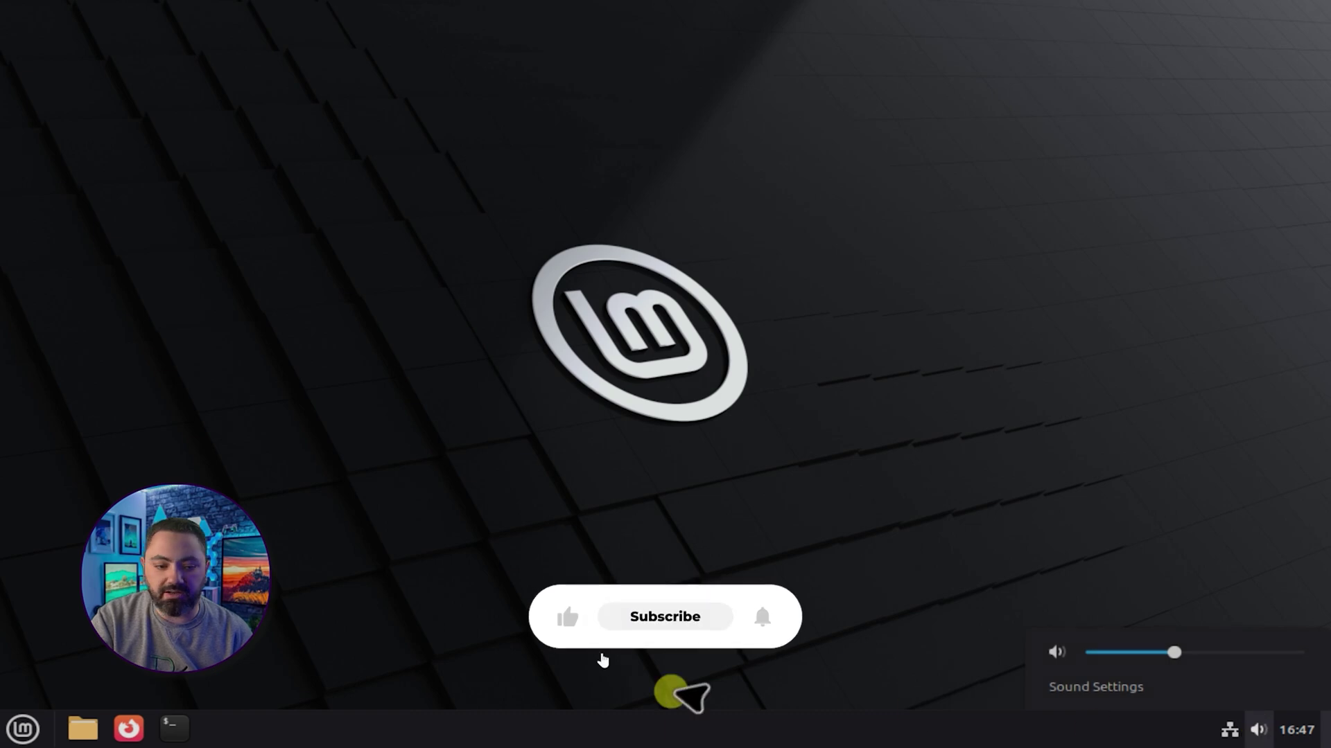
# Mount and browse the Data drive and the 93 GB Windows volume in Files
pyautogui.click(83, 728)
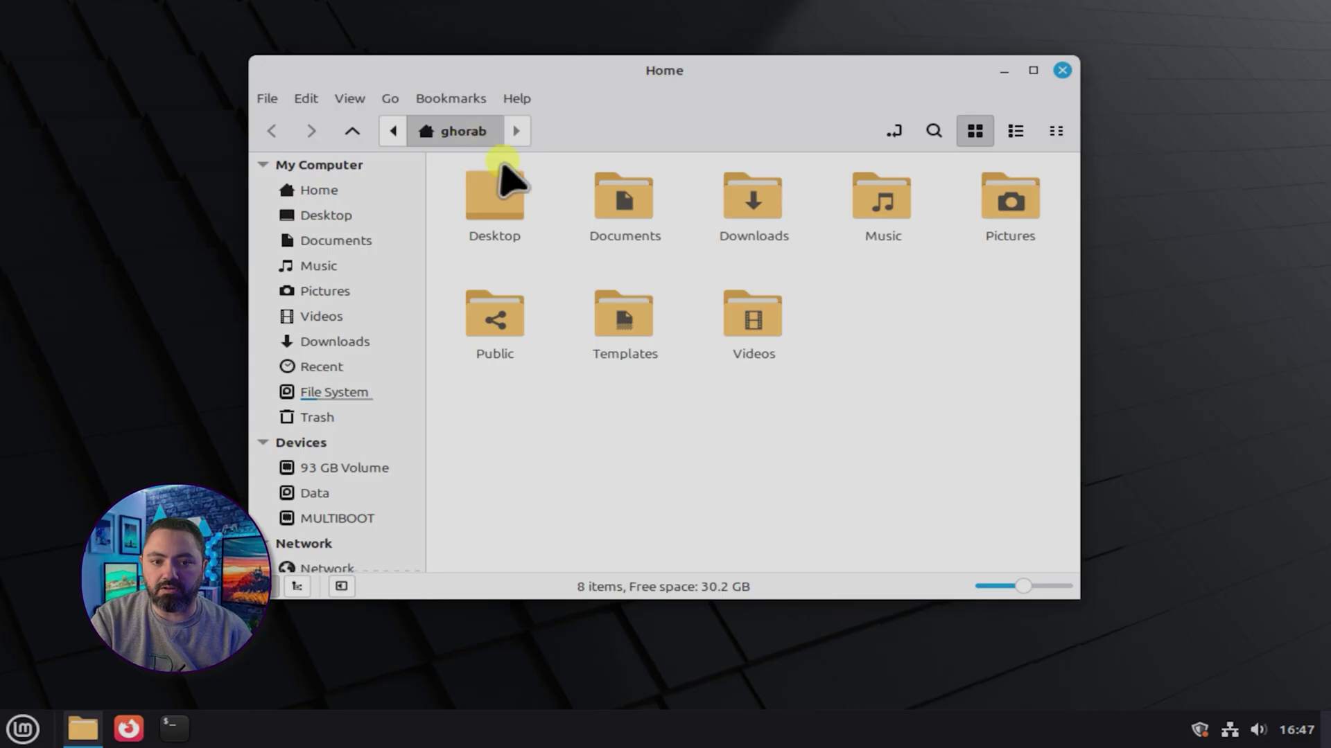
pyautogui.scroll(-1, 386, 416)
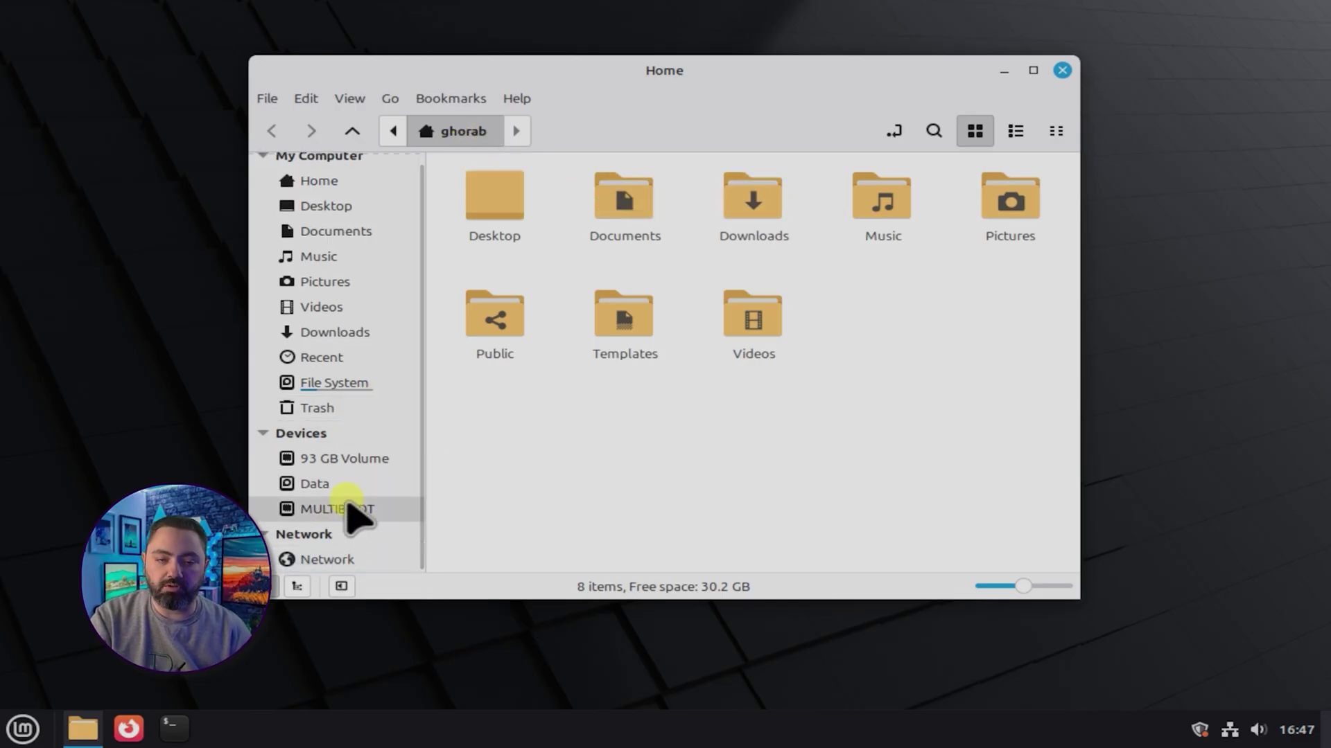
pyautogui.click(347, 483)
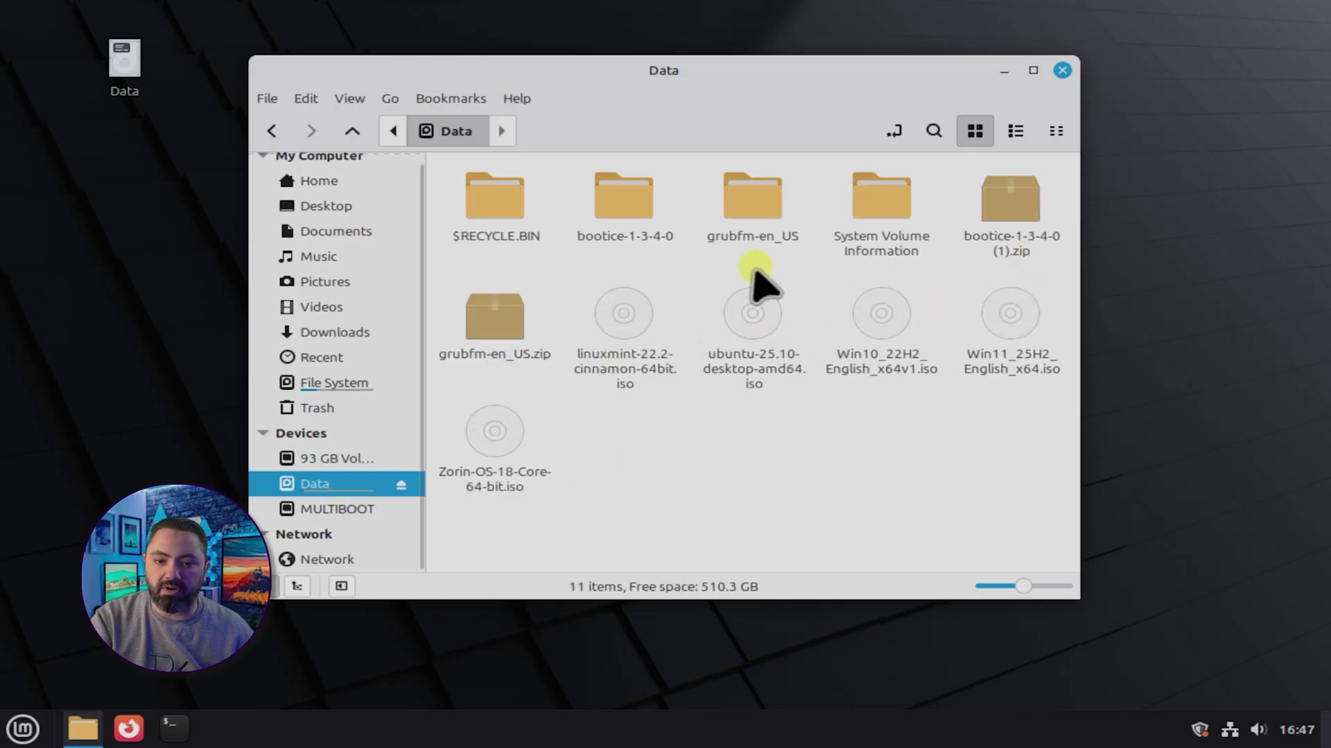
pyautogui.click(336, 458)
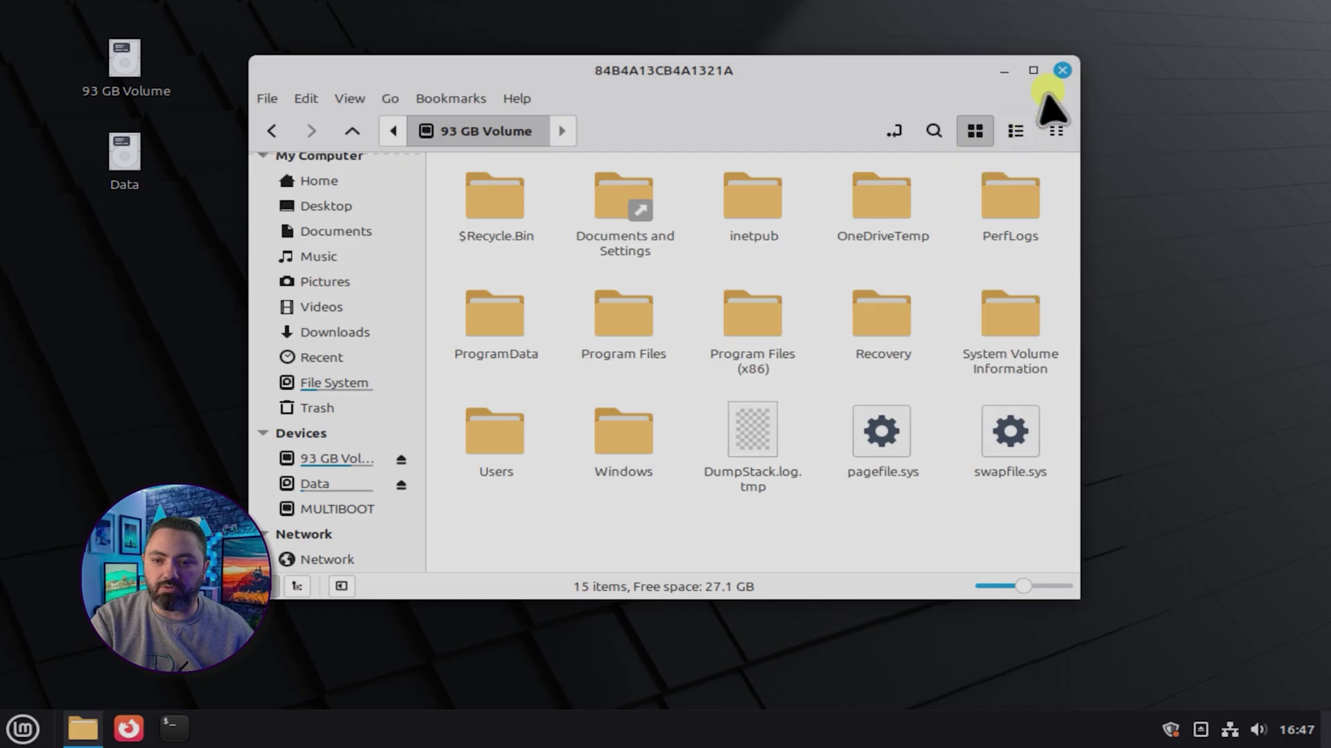
pyautogui.click(1062, 70)
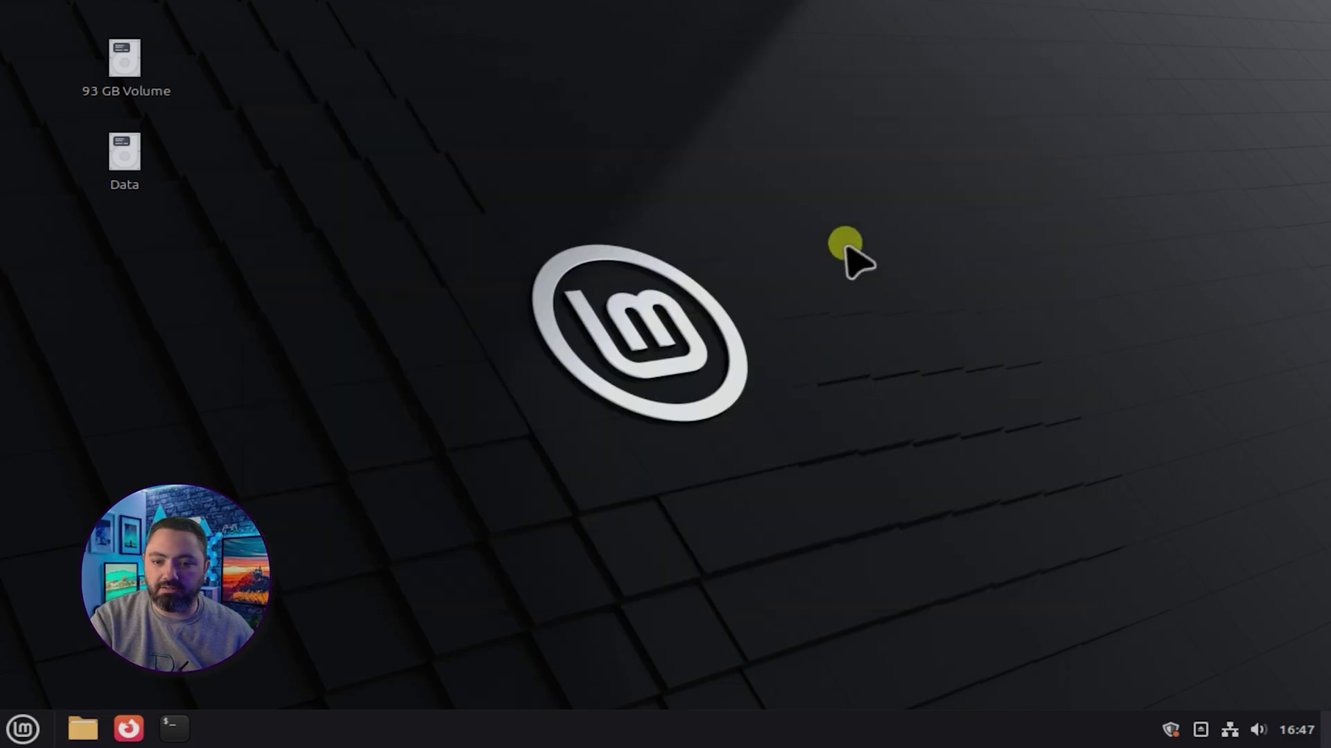
# Restart the computer via the Mint menu's shut down options
pyautogui.moveTo(908, 188); pyautogui.dragTo(378, 569)
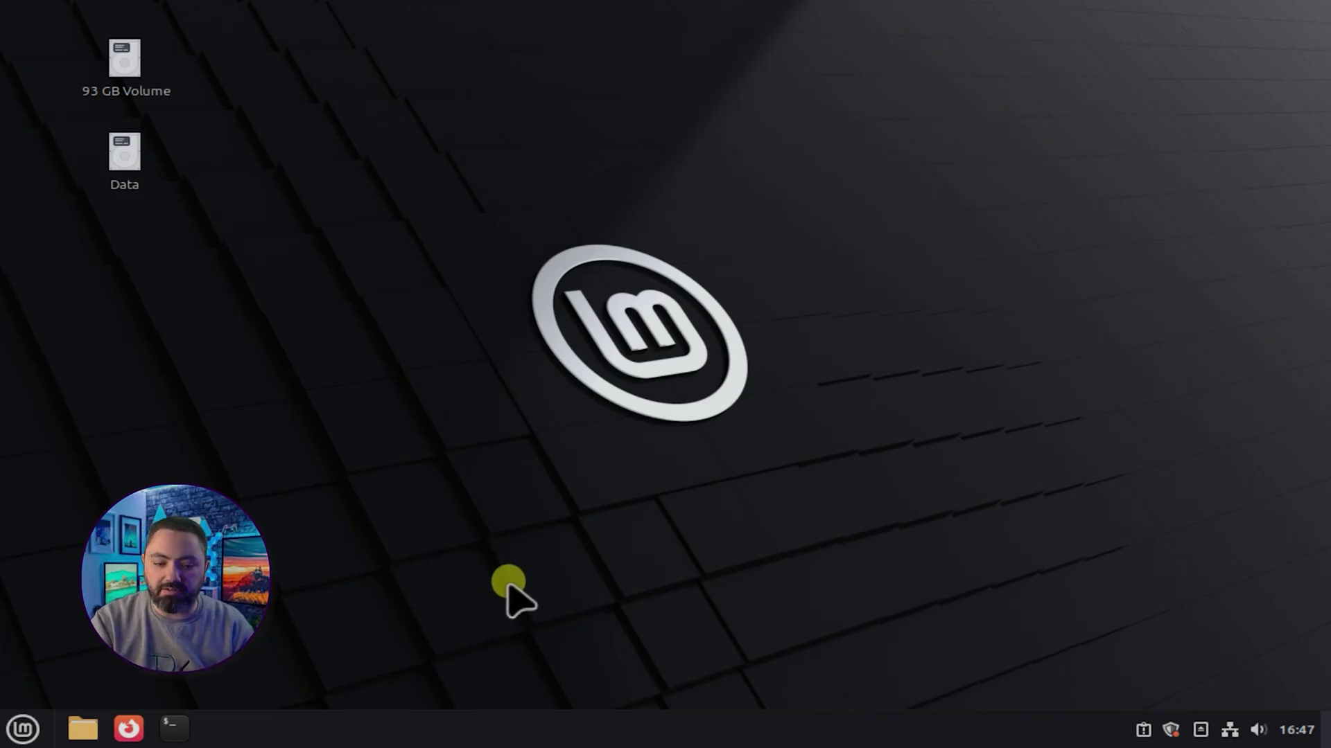
pyautogui.click(23, 729)
pyautogui.click(52, 660)
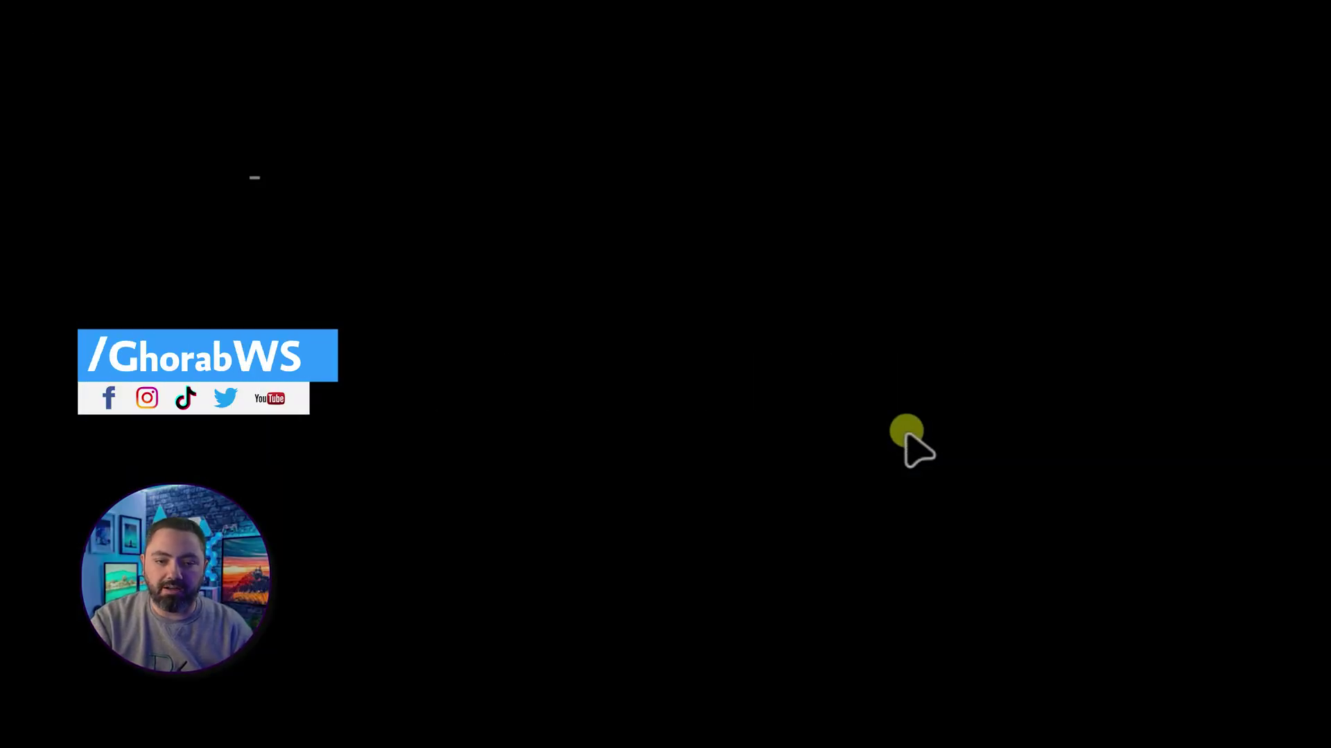
# Select Windows Boot Manager in the GRUB menu and boot Windows
pyautogui.press('Down')
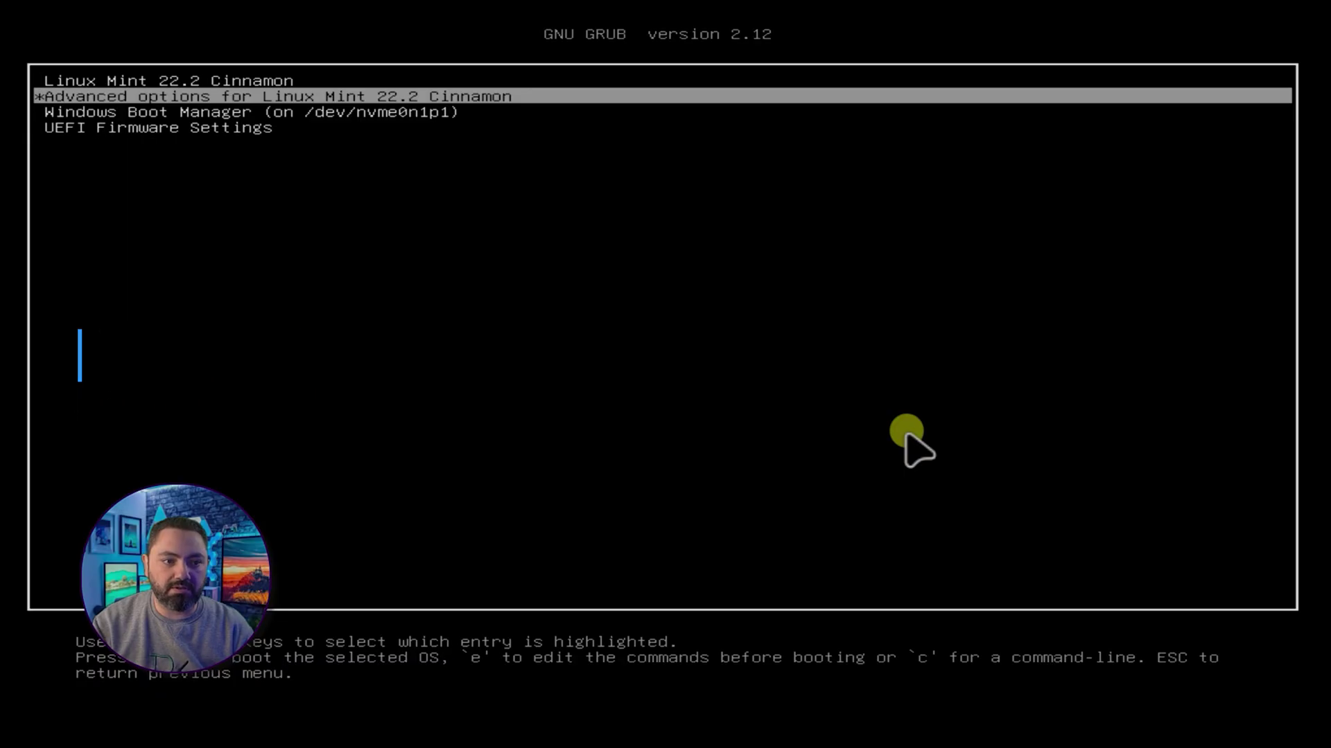
pyautogui.press('Down')
pyautogui.press('Return')
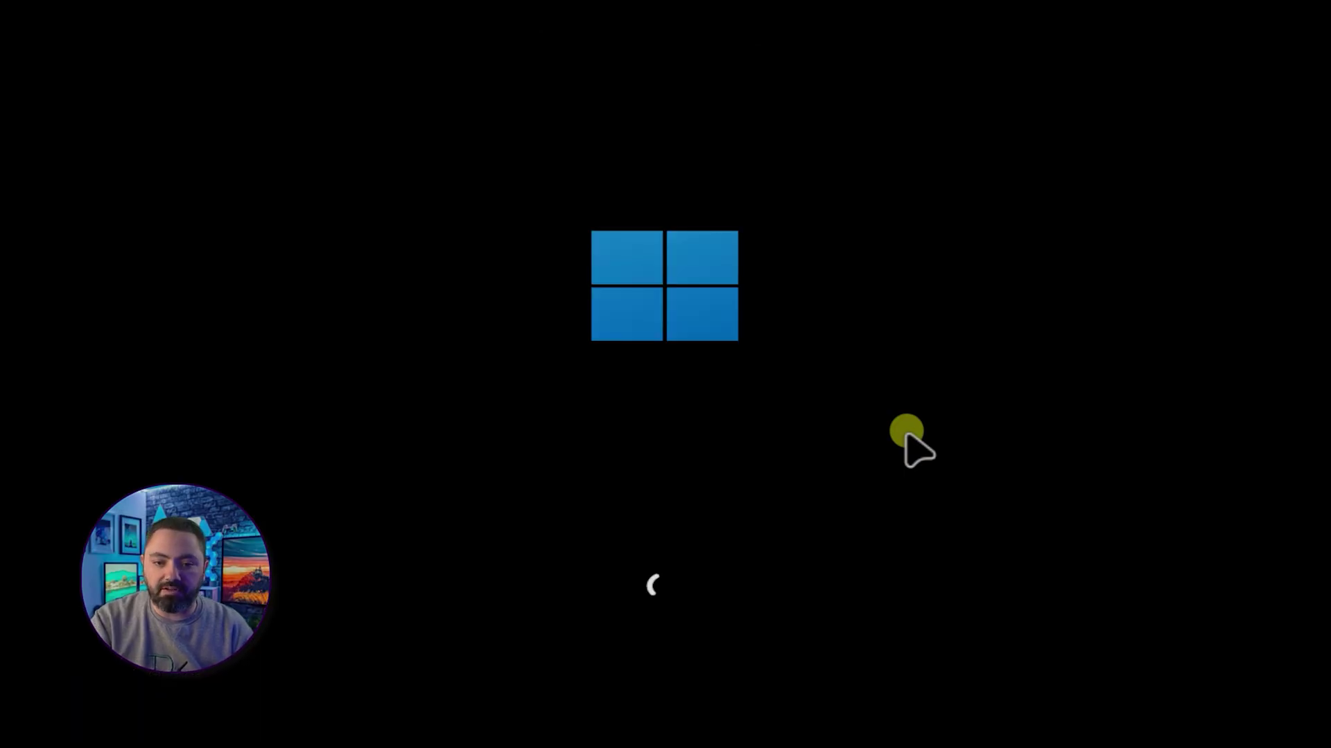